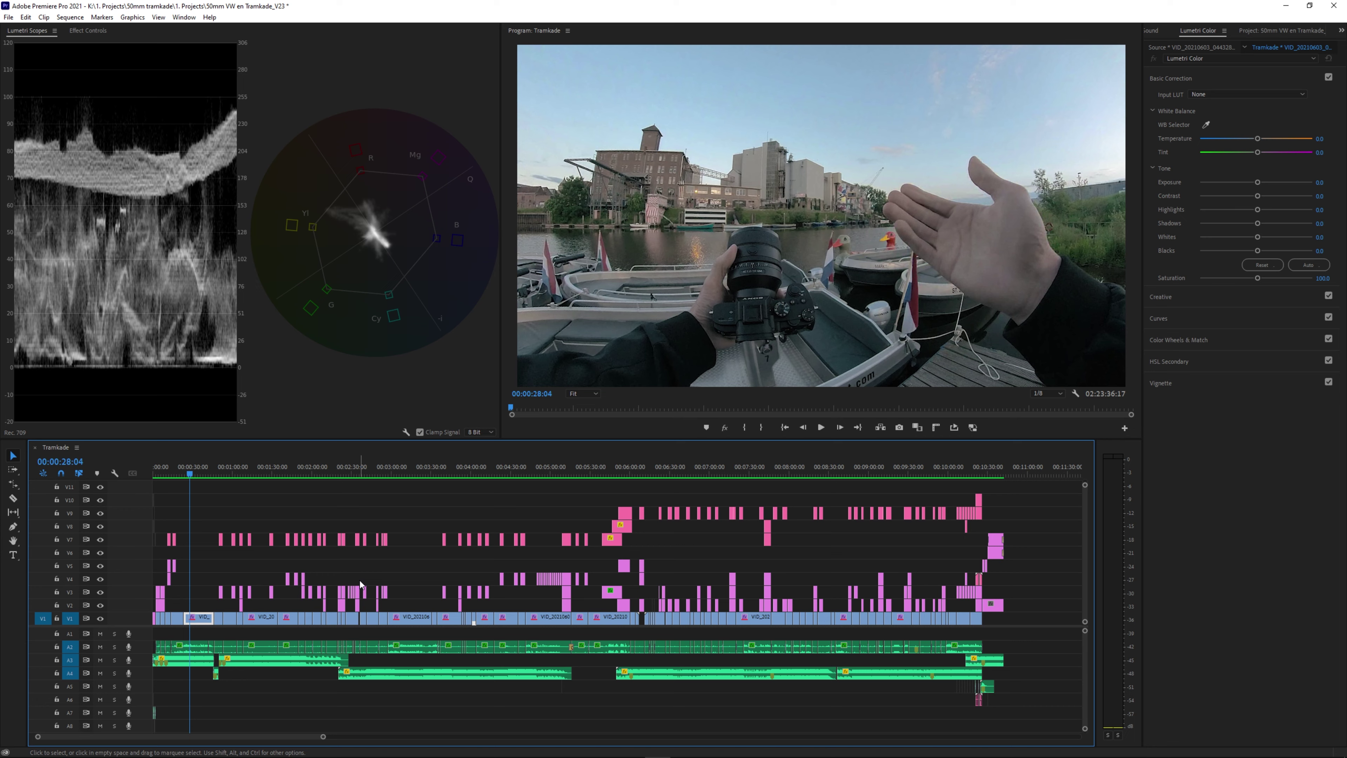
Jump to the sequence start, select all clips, and zoom out toward the sequence end
{"action": "key", "text": "Home"}
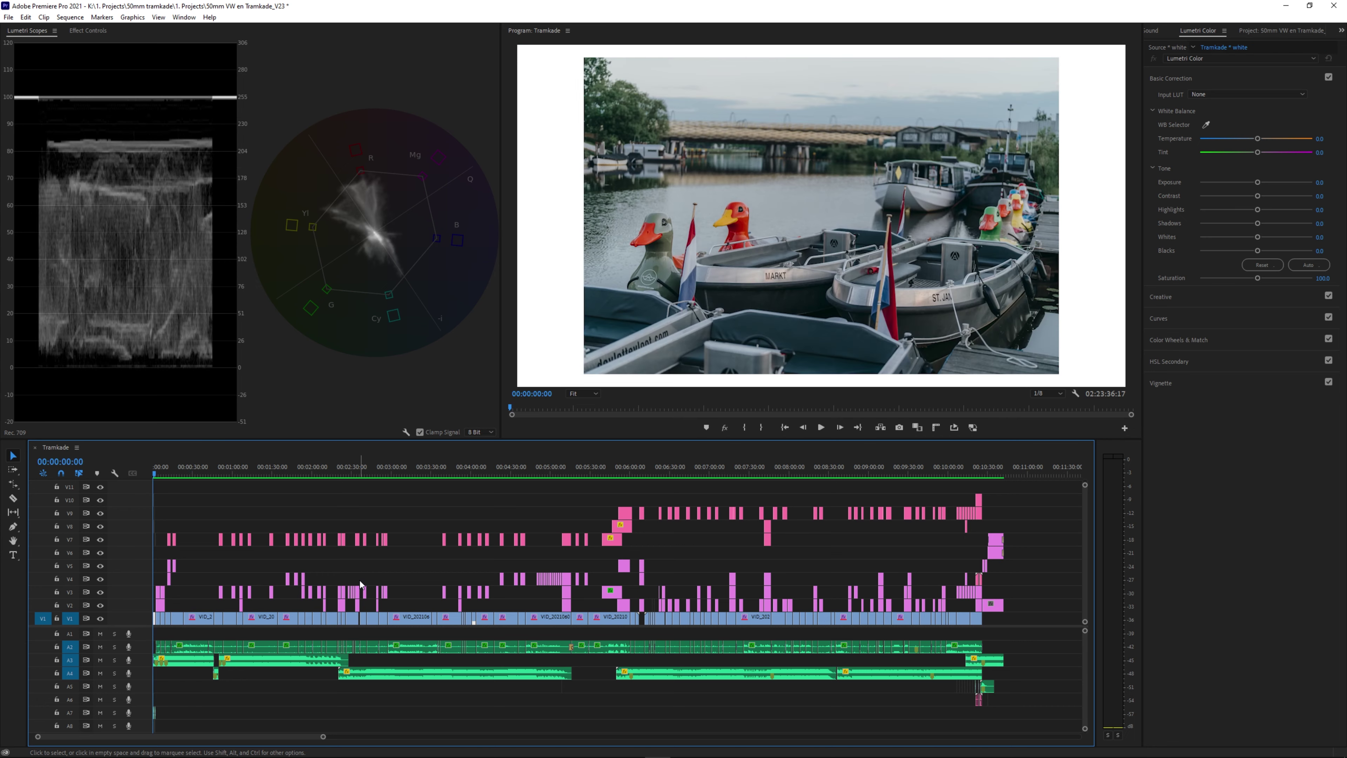
{"action": "key", "text": "ctrl+a"}
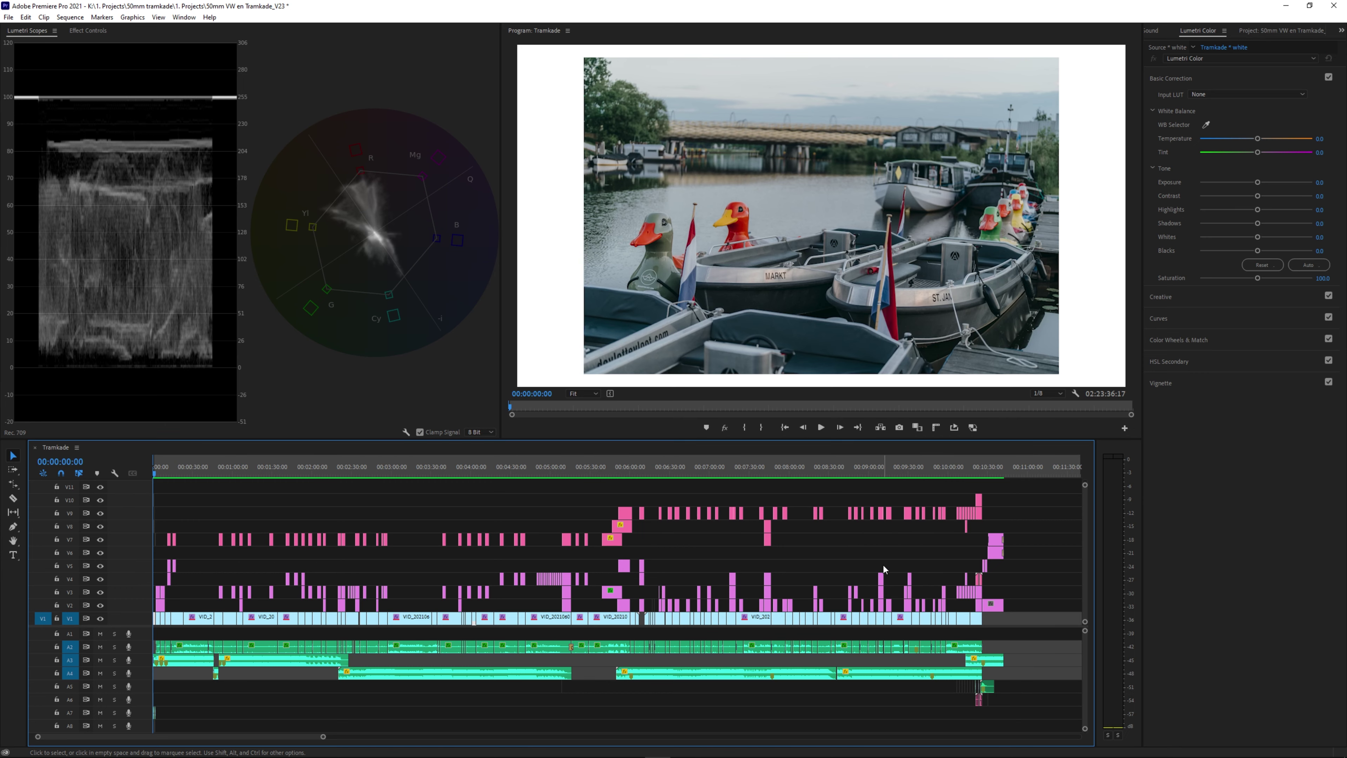
{"action": "key", "text": "minus"}
{"action": "key", "text": "minus"}
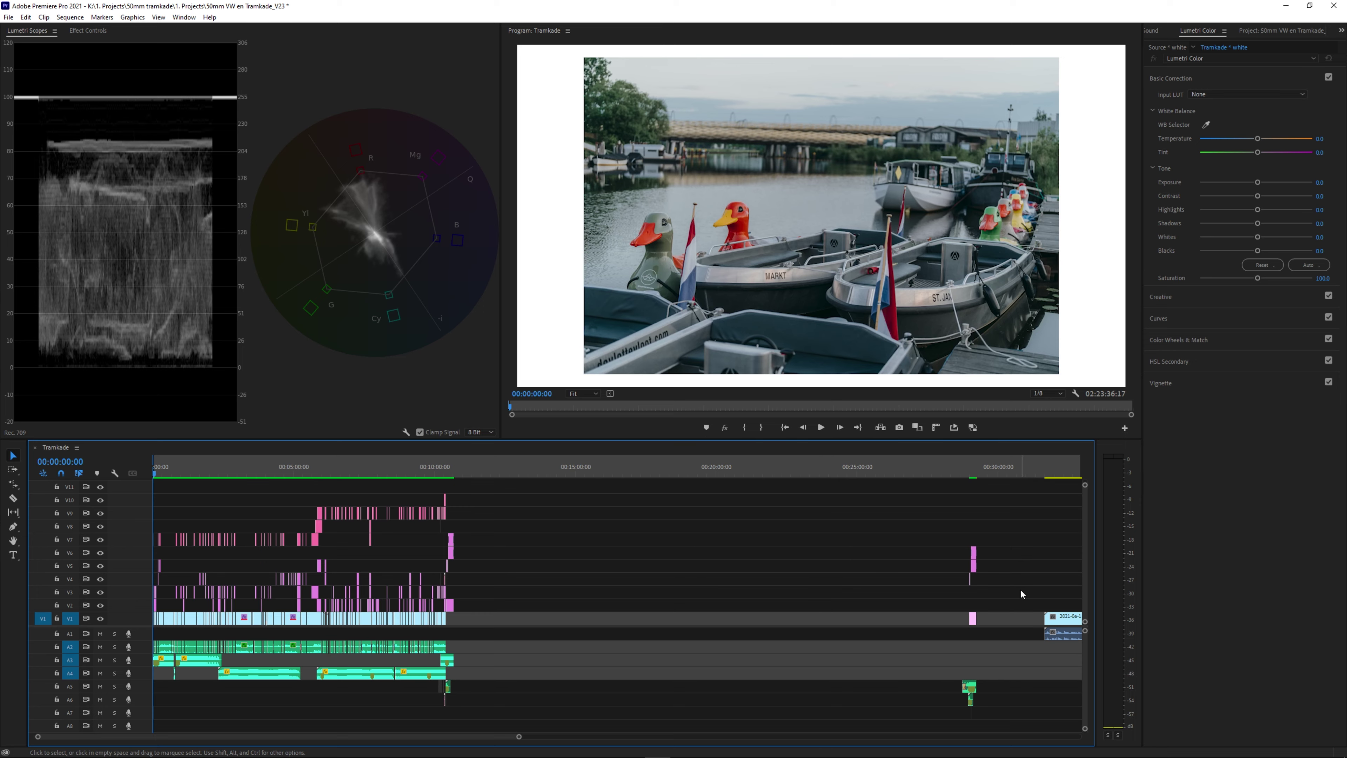
{"action": "scroll", "coordinate": [451, 624], "scroll_direction": "up", "scroll_amount": 3}
Mark the Out point at 00:10:42:10, where the last clips and music end
{"action": "scroll", "coordinate": [451, 624], "scroll_direction": "up", "scroll_amount": 3}
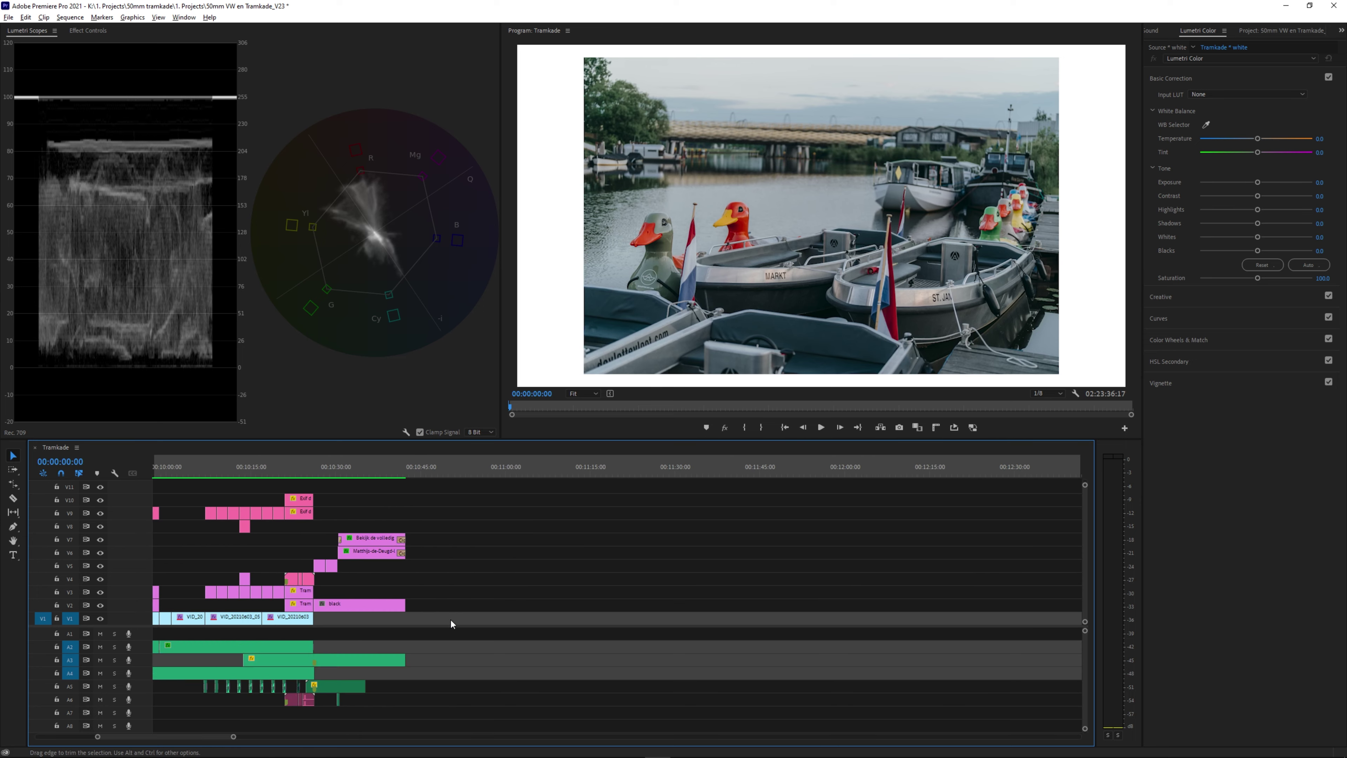
{"action": "left_click", "coordinate": [373, 470]}
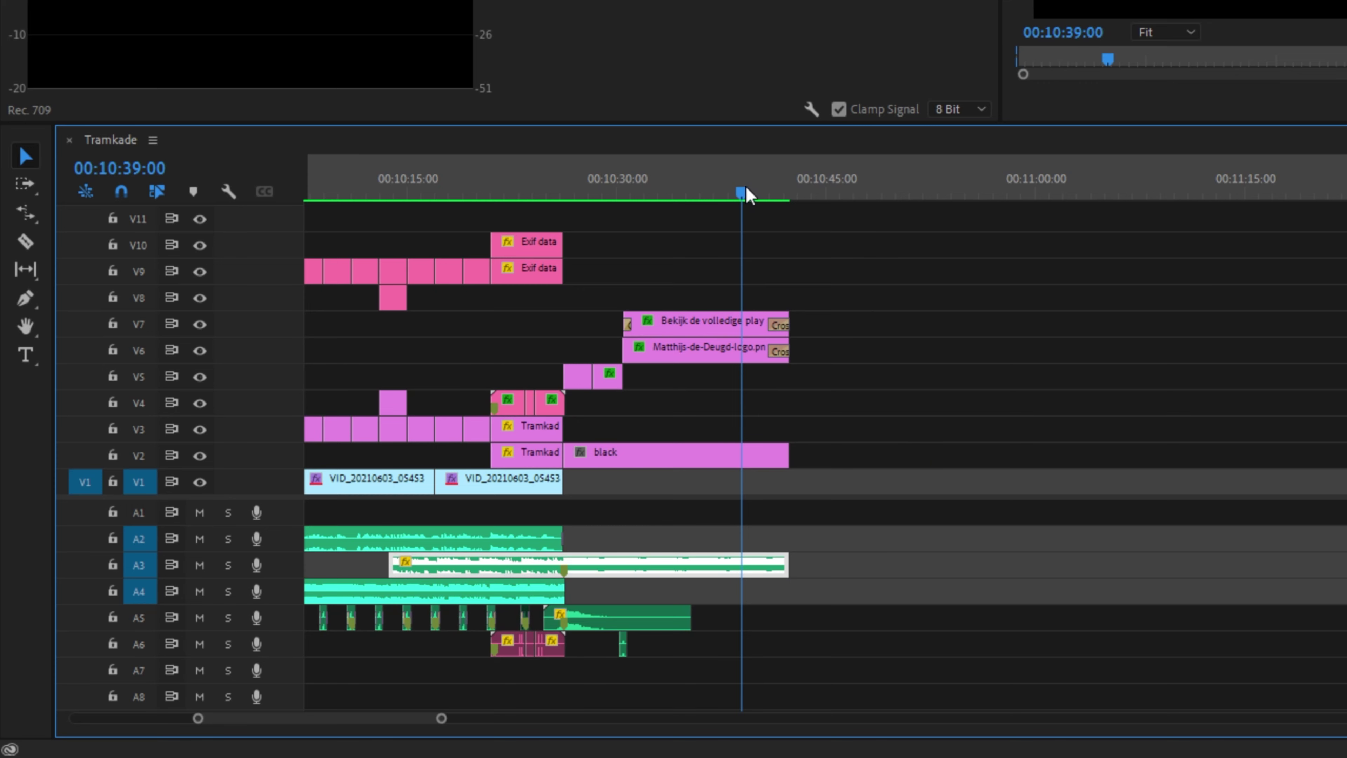
{"action": "key", "text": "Down"}
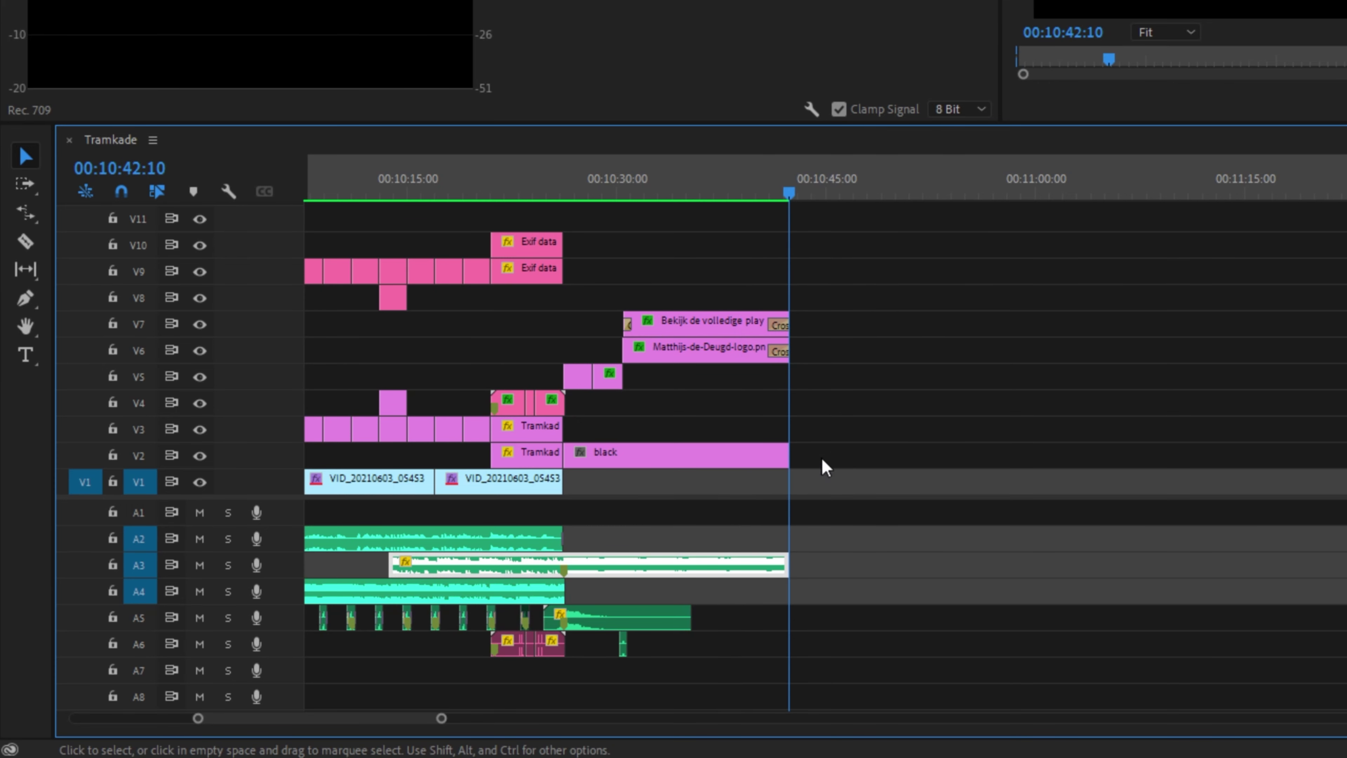
{"action": "scroll", "coordinate": [773, 481], "scroll_direction": "up", "scroll_amount": 4}
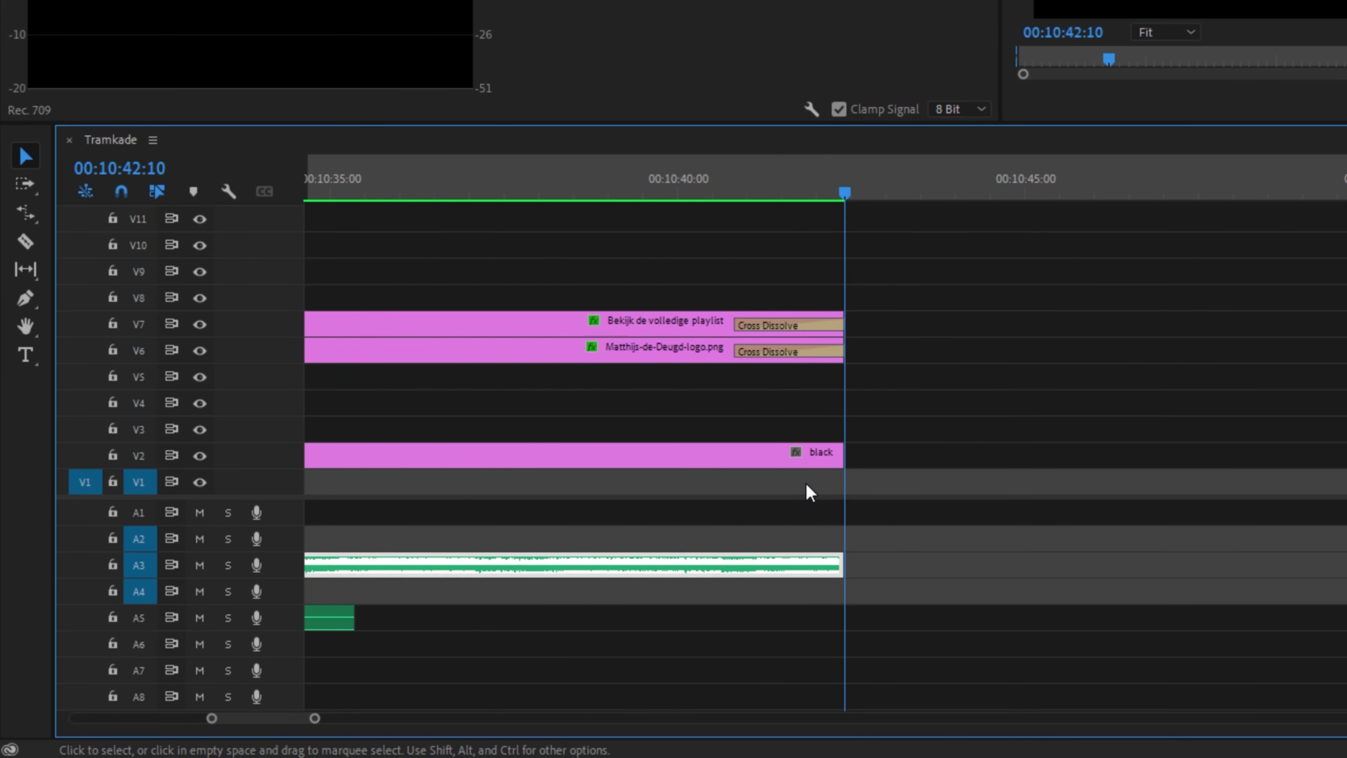
{"action": "scroll", "coordinate": [846, 489], "scroll_direction": "up", "scroll_amount": 2}
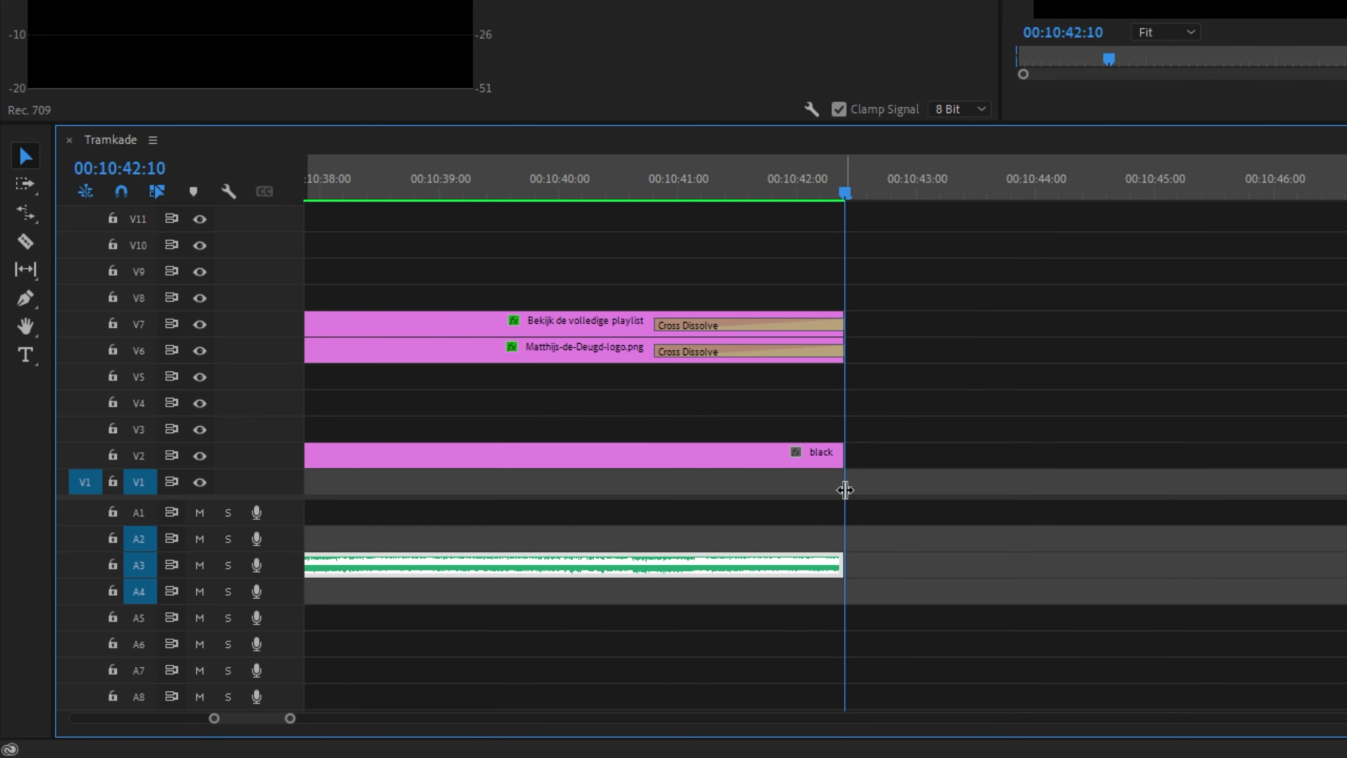
{"action": "key", "text": "Left"}
{"action": "key", "text": "Right"}
{"action": "key", "text": "o"}
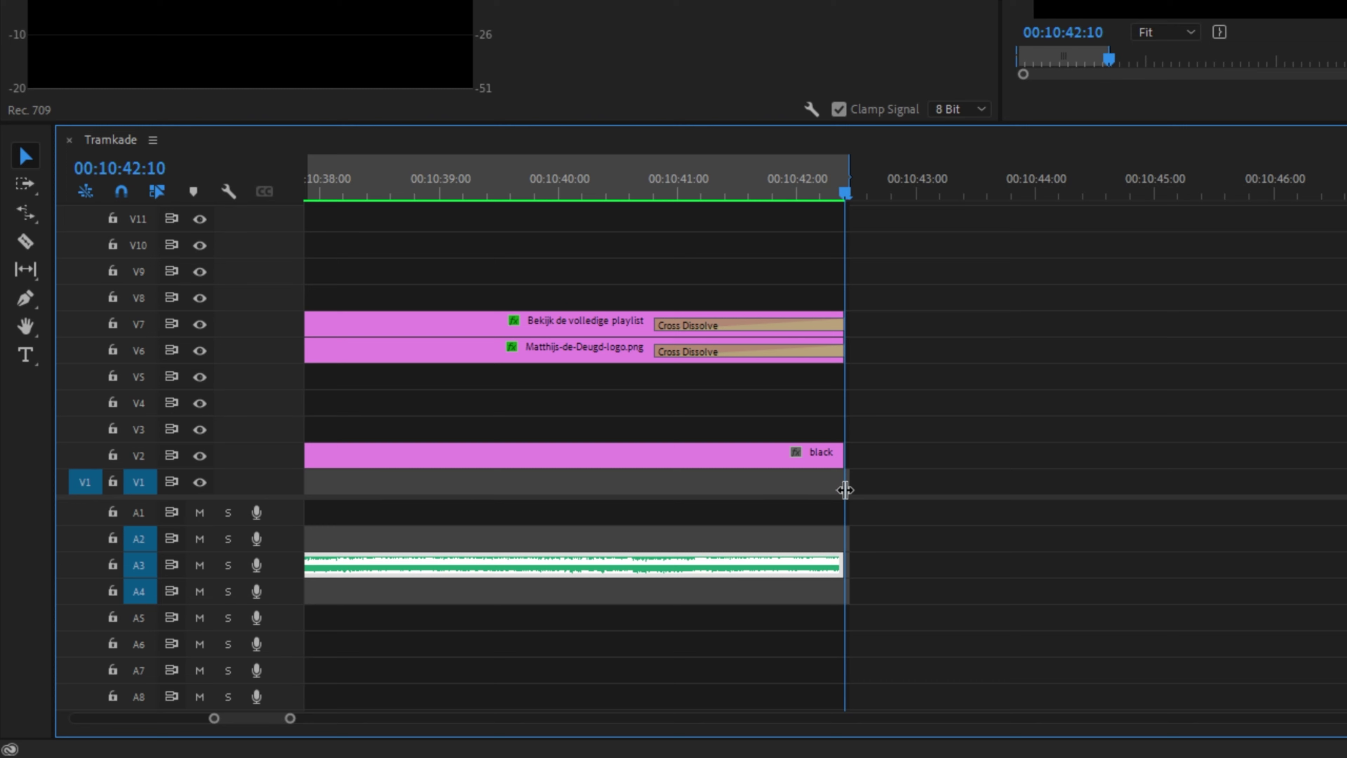
{"action": "key", "text": "="}
{"action": "key", "text": "="}
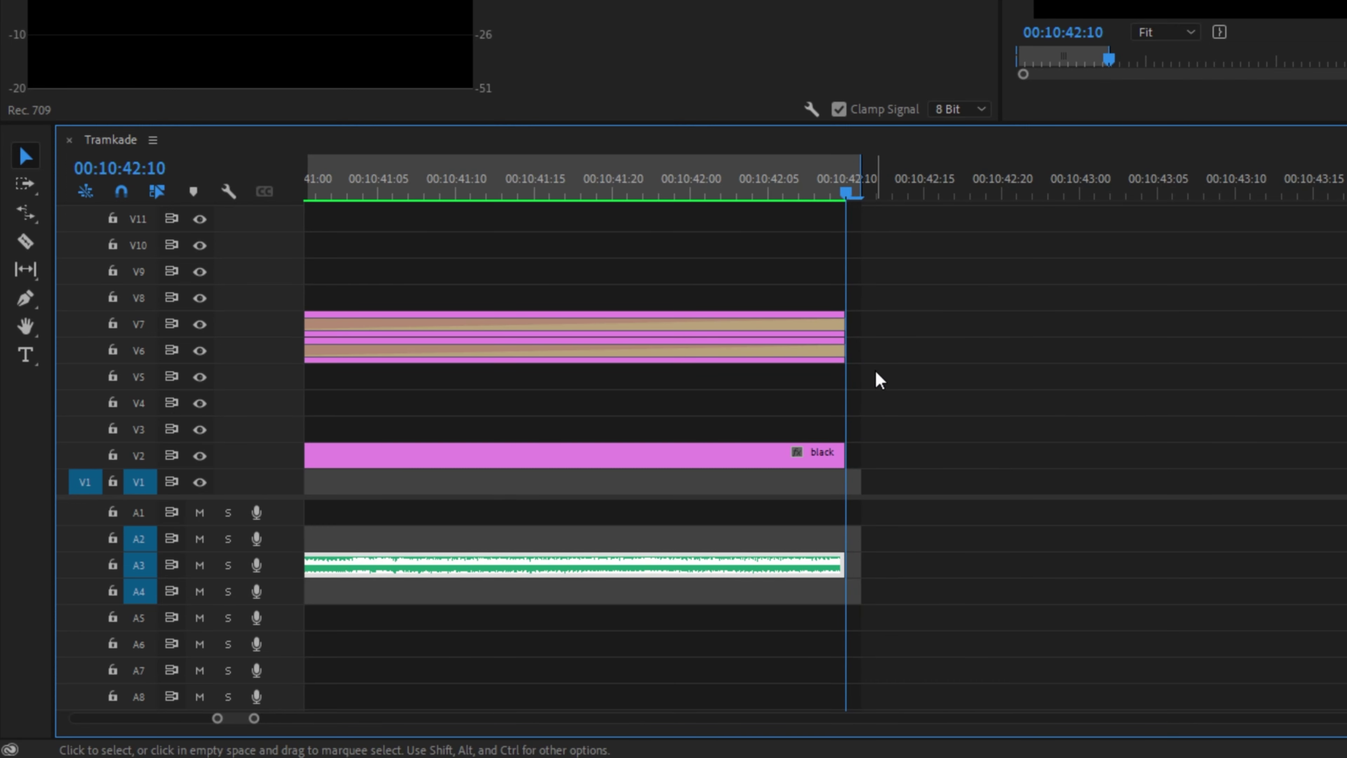
{"action": "key", "text": "Left"}
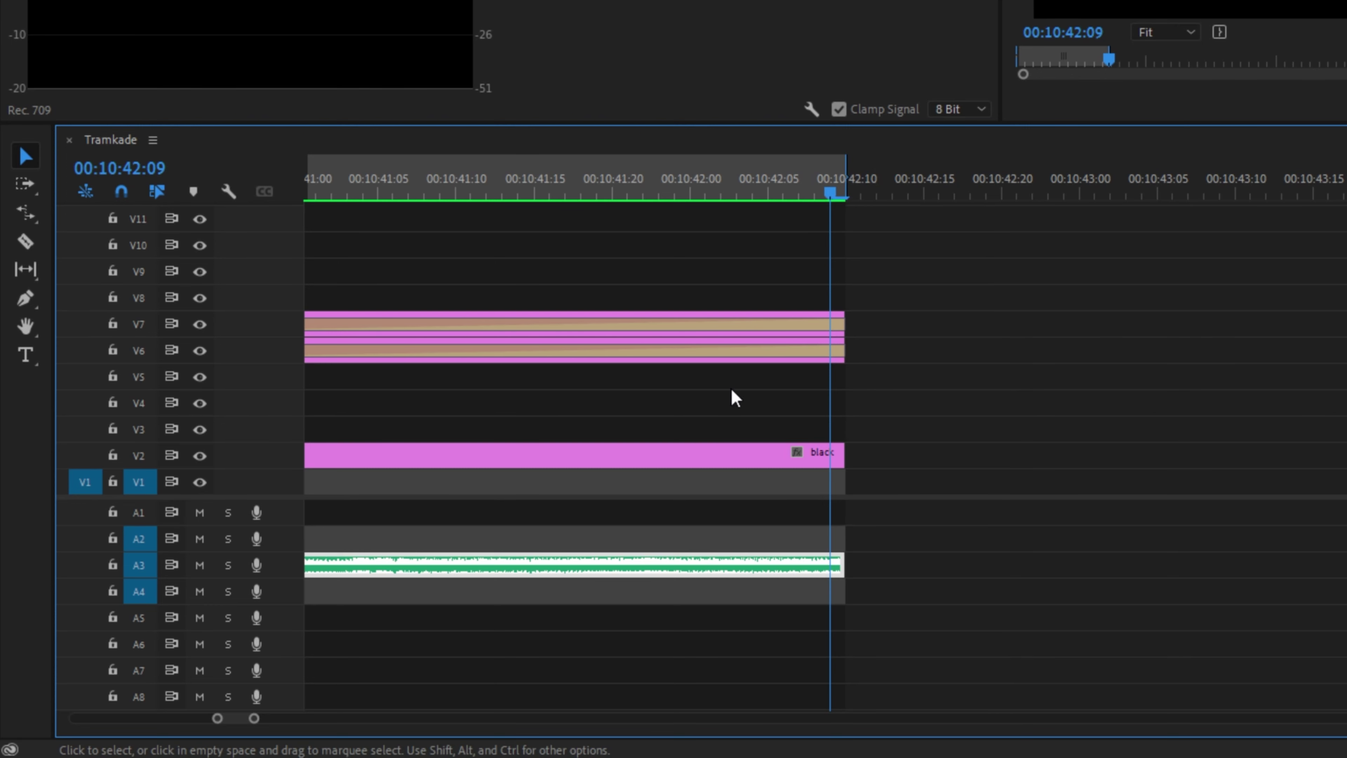
{"action": "key", "text": "minus"}
{"action": "key", "text": "minus"}
{"action": "key", "text": "minus"}
{"action": "key", "text": "minus"}
{"action": "key", "text": "minus"}
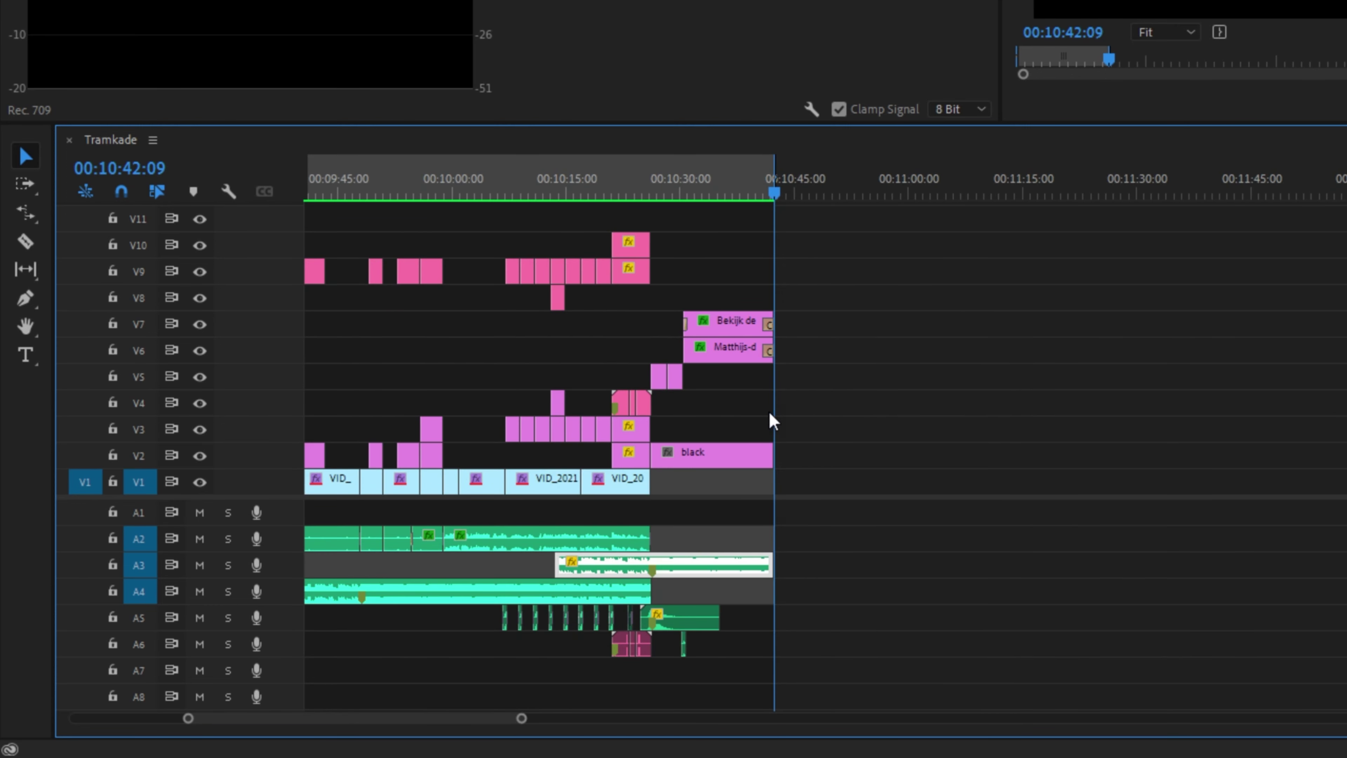
{"action": "key", "text": "minus"}
{"action": "key", "text": "minus"}
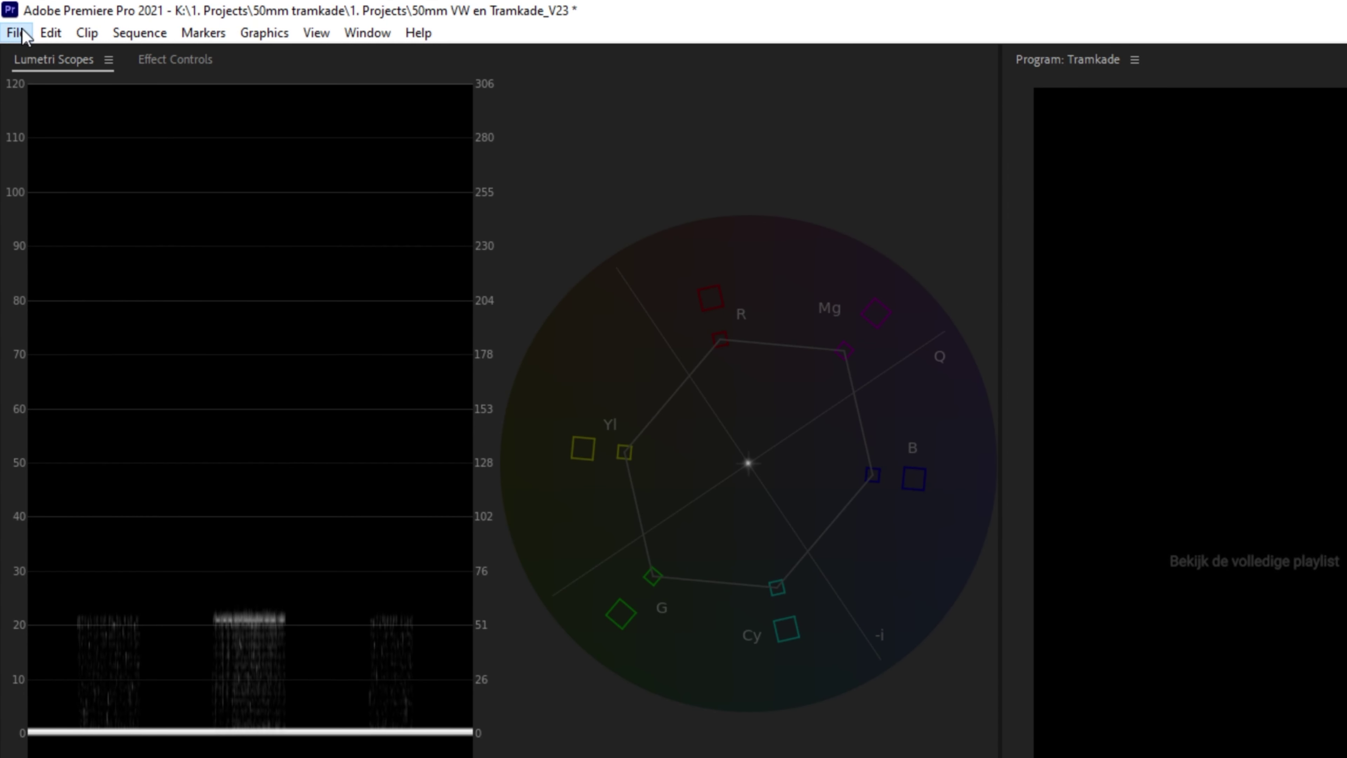
Open File > Export > Media to bring up the Export Settings dialog
{"action": "left_click", "coordinate": [22, 32]}
{"action": "mouse_move", "coordinate": [218, 690]}
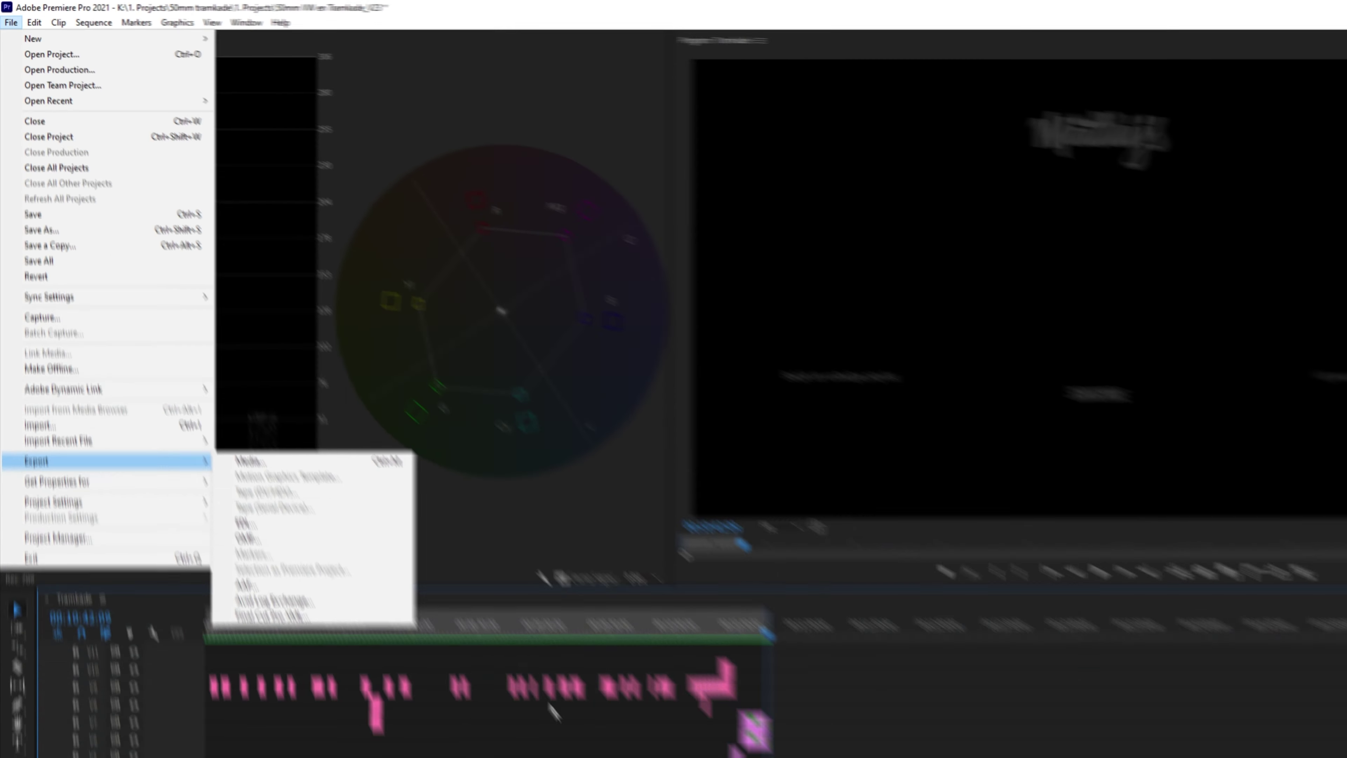
{"action": "left_click", "coordinate": [411, 527]}
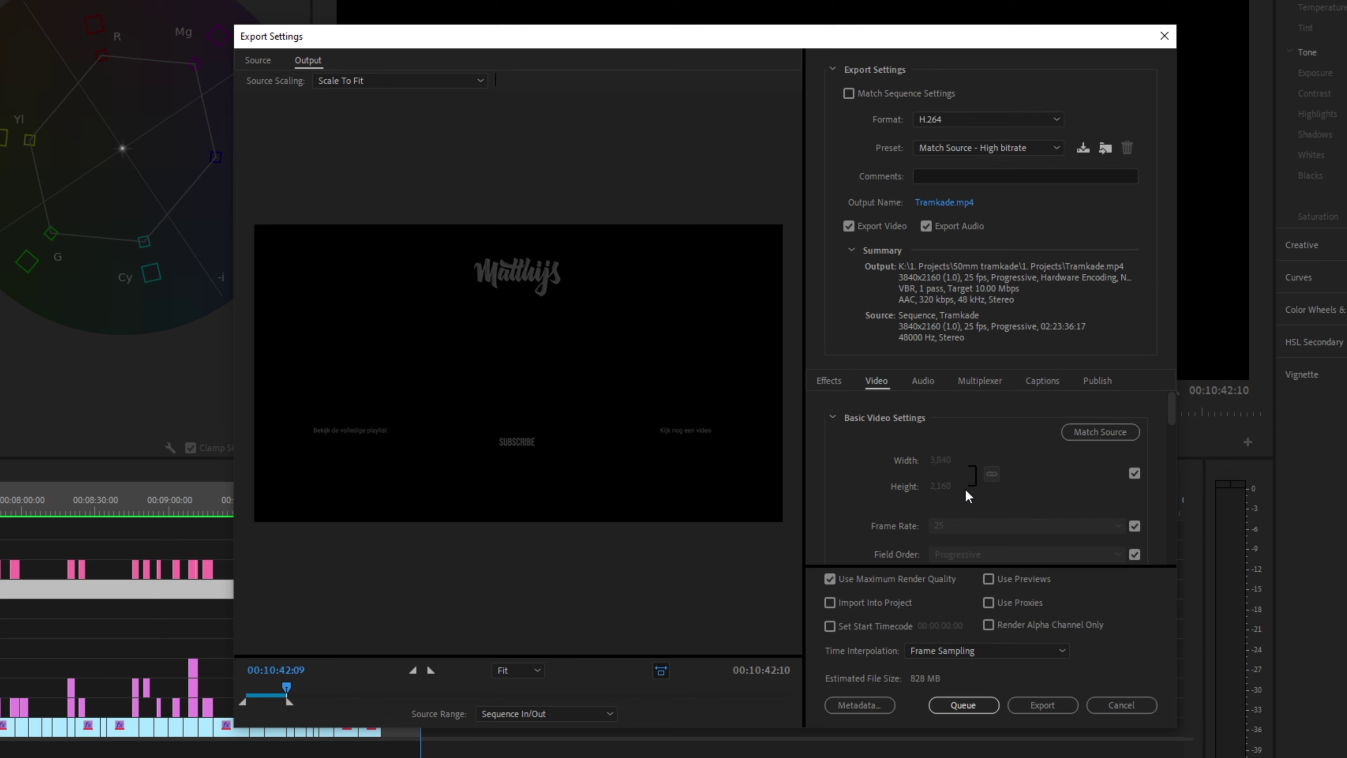
Unlock the output frame size and keep the width at 3,840
{"action": "left_click", "coordinate": [1135, 473]}
{"action": "left_click", "coordinate": [960, 459]}
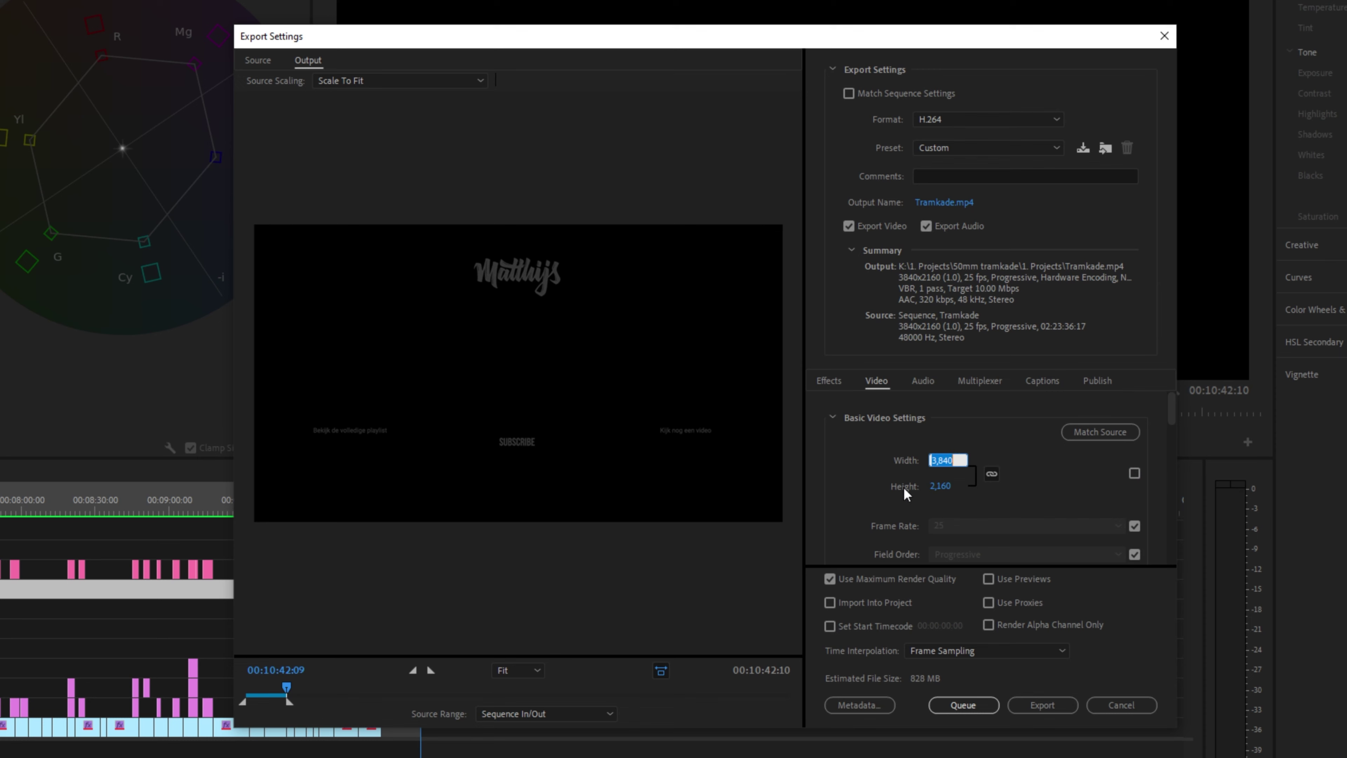
{"action": "left_click", "coordinate": [868, 480]}
Enable Render at Maximum Depth and scroll down to the encoding settings
{"action": "scroll", "coordinate": [857, 480], "scroll_direction": "down", "scroll_amount": 2}
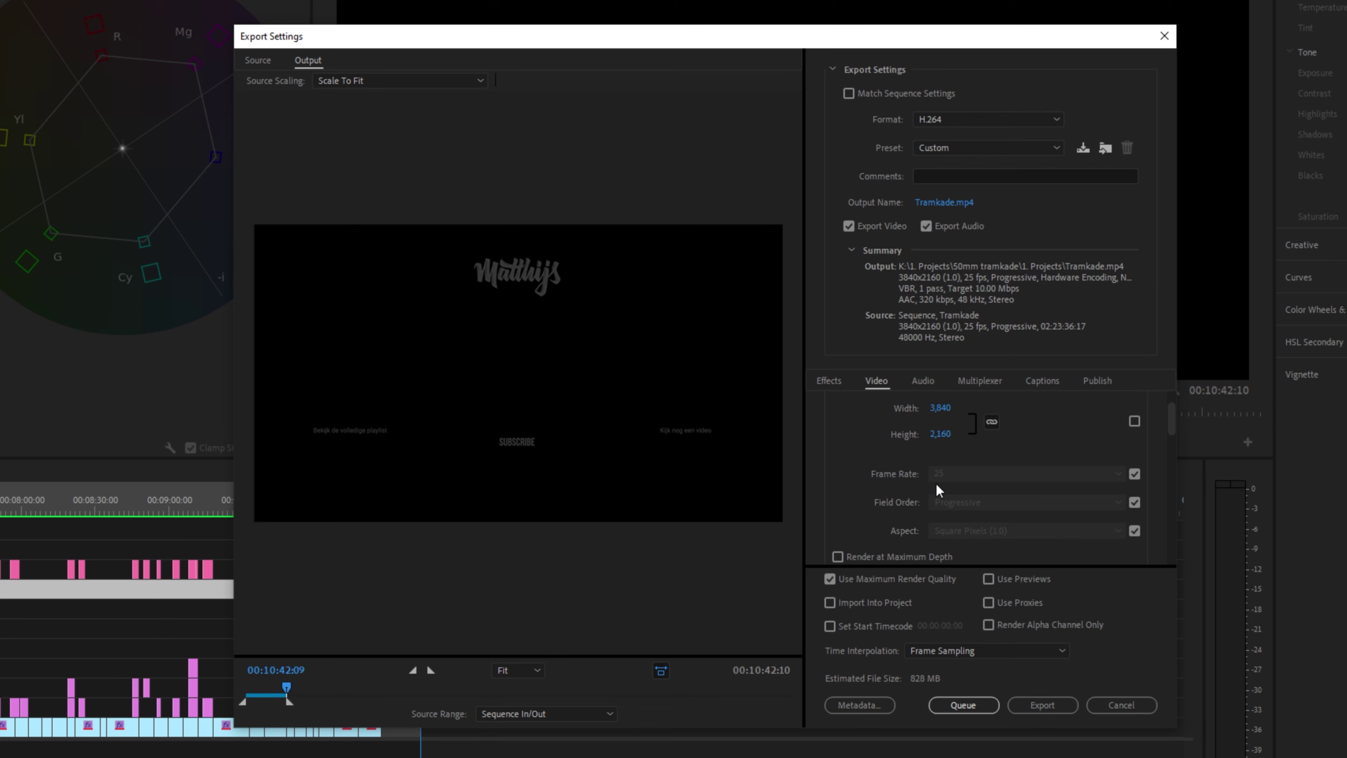
{"action": "scroll", "coordinate": [840, 480], "scroll_direction": "down", "scroll_amount": 2}
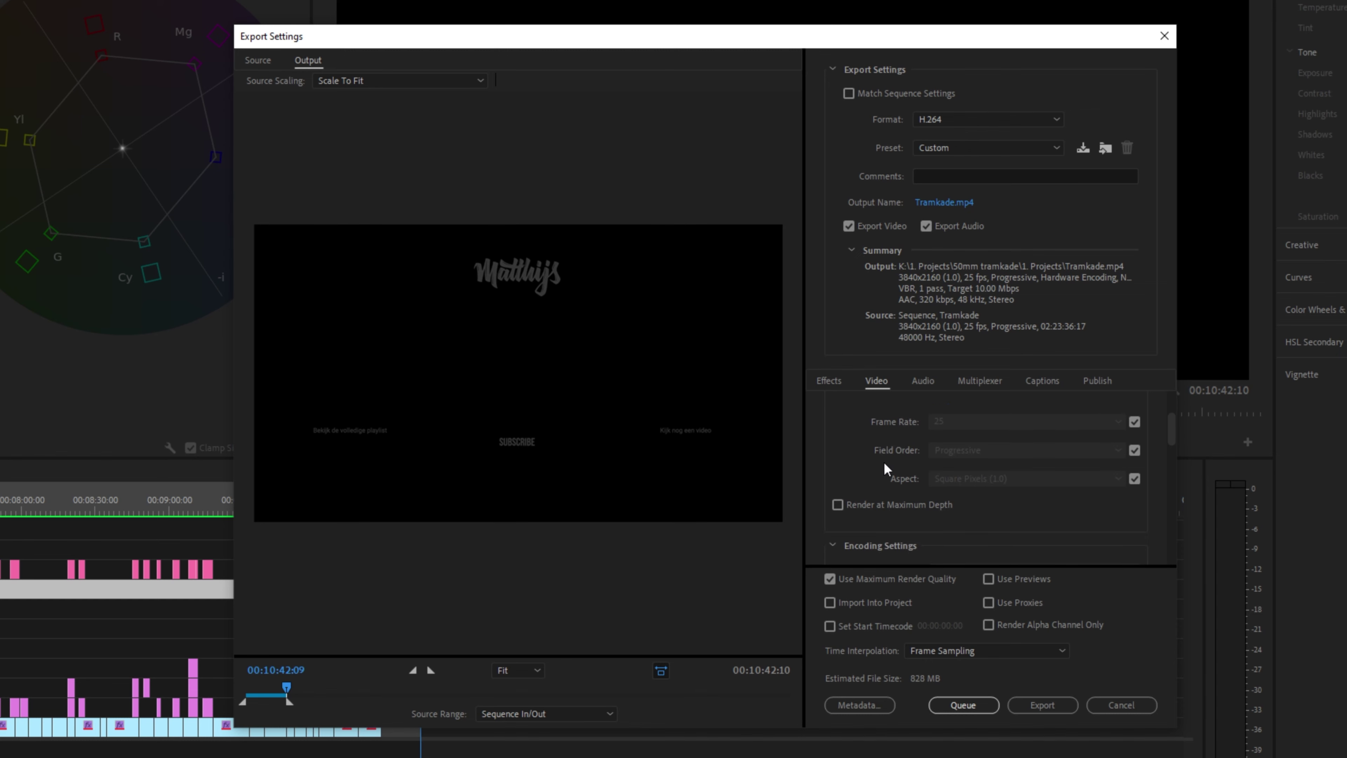
{"action": "left_click", "coordinate": [853, 508]}
{"action": "scroll", "coordinate": [981, 512], "scroll_direction": "down", "scroll_amount": 2}
{"action": "scroll", "coordinate": [877, 492], "scroll_direction": "down", "scroll_amount": 2}
{"action": "scroll", "coordinate": [878, 493], "scroll_direction": "down", "scroll_amount": 2}
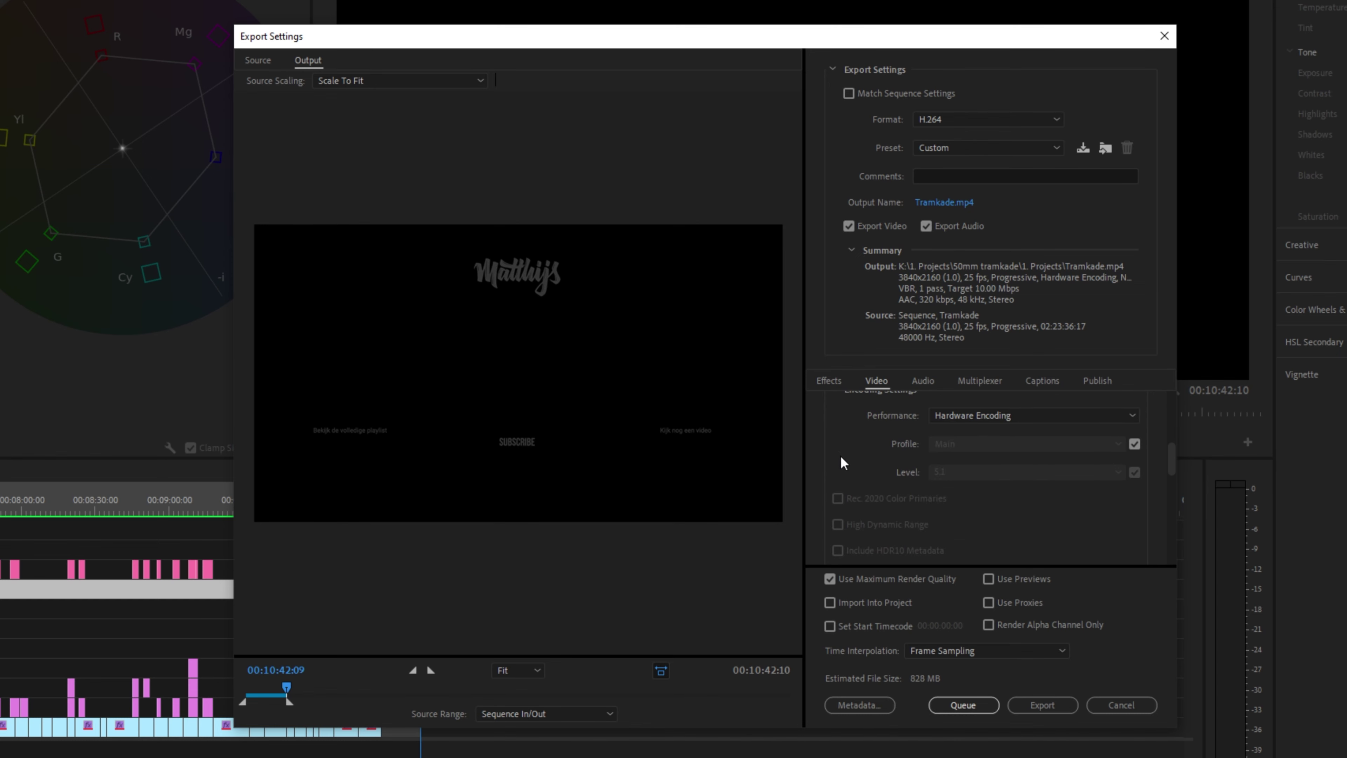
{"action": "left_click", "coordinate": [1008, 419]}
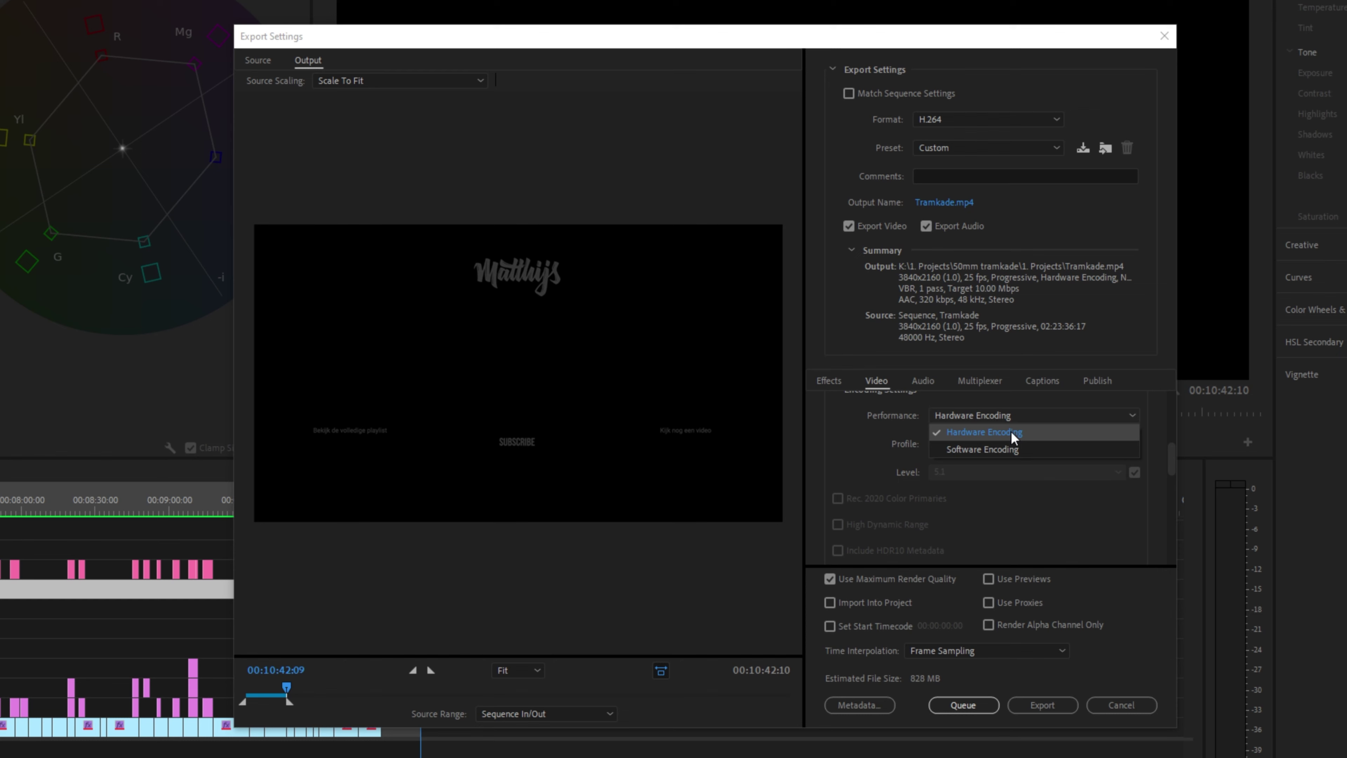
{"action": "left_click", "coordinate": [1011, 431]}
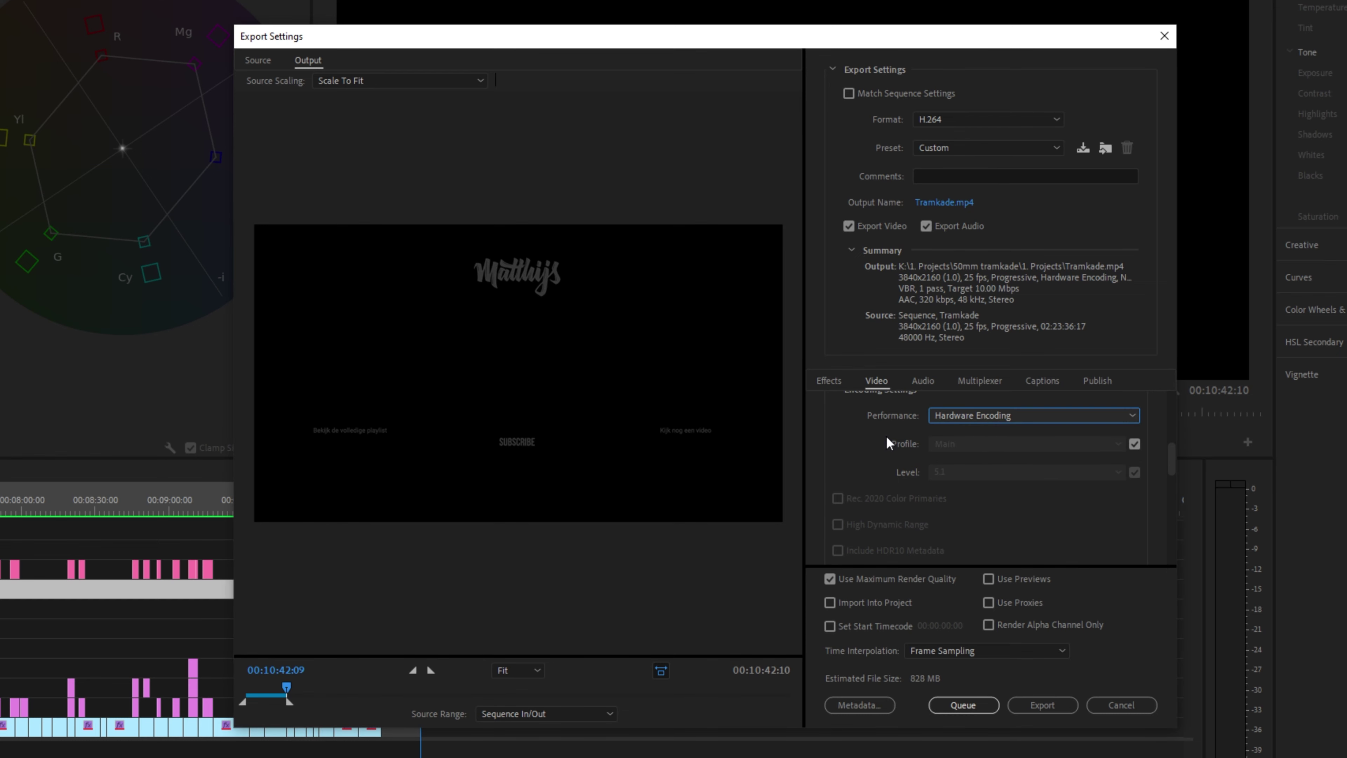
{"action": "scroll", "coordinate": [883, 448], "scroll_direction": "down", "scroll_amount": 2}
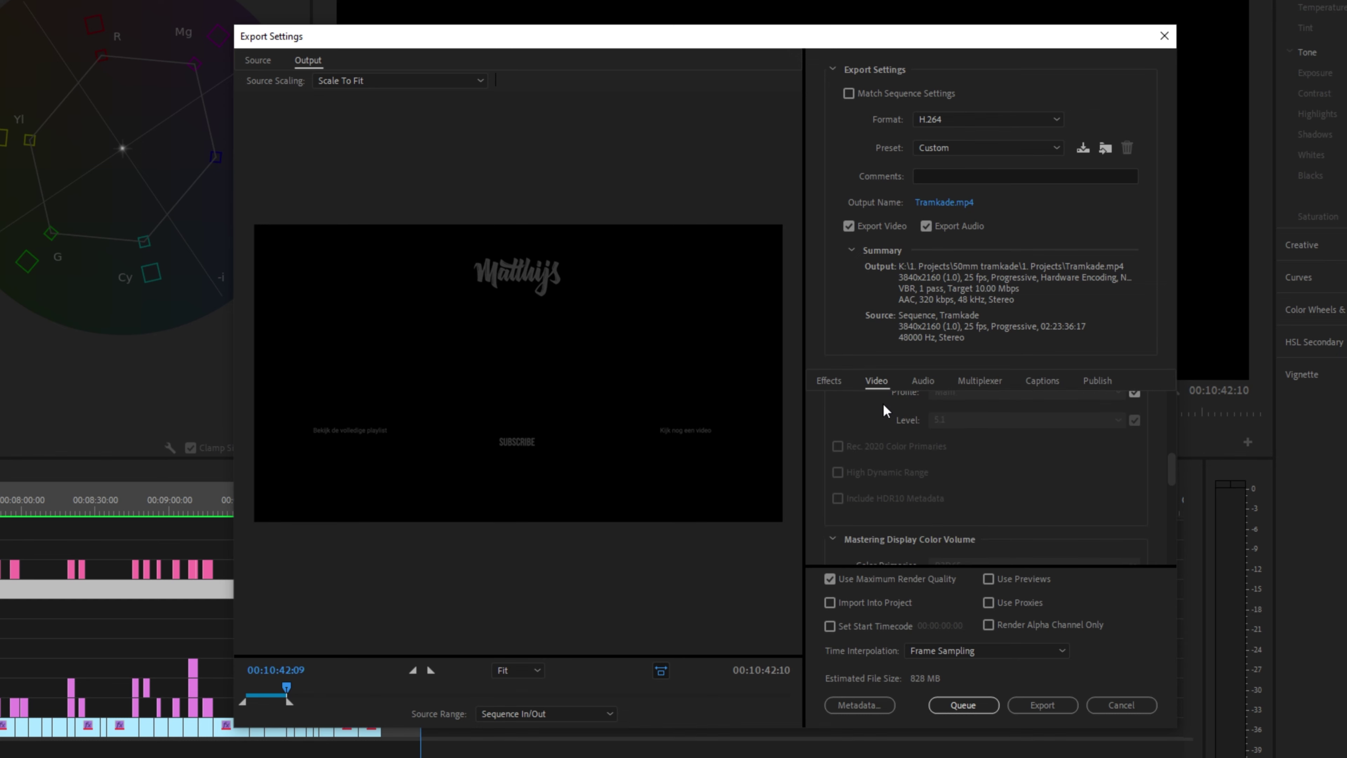
{"action": "left_click_drag", "start_coordinate": [1172, 483], "coordinate": [1167, 540]}
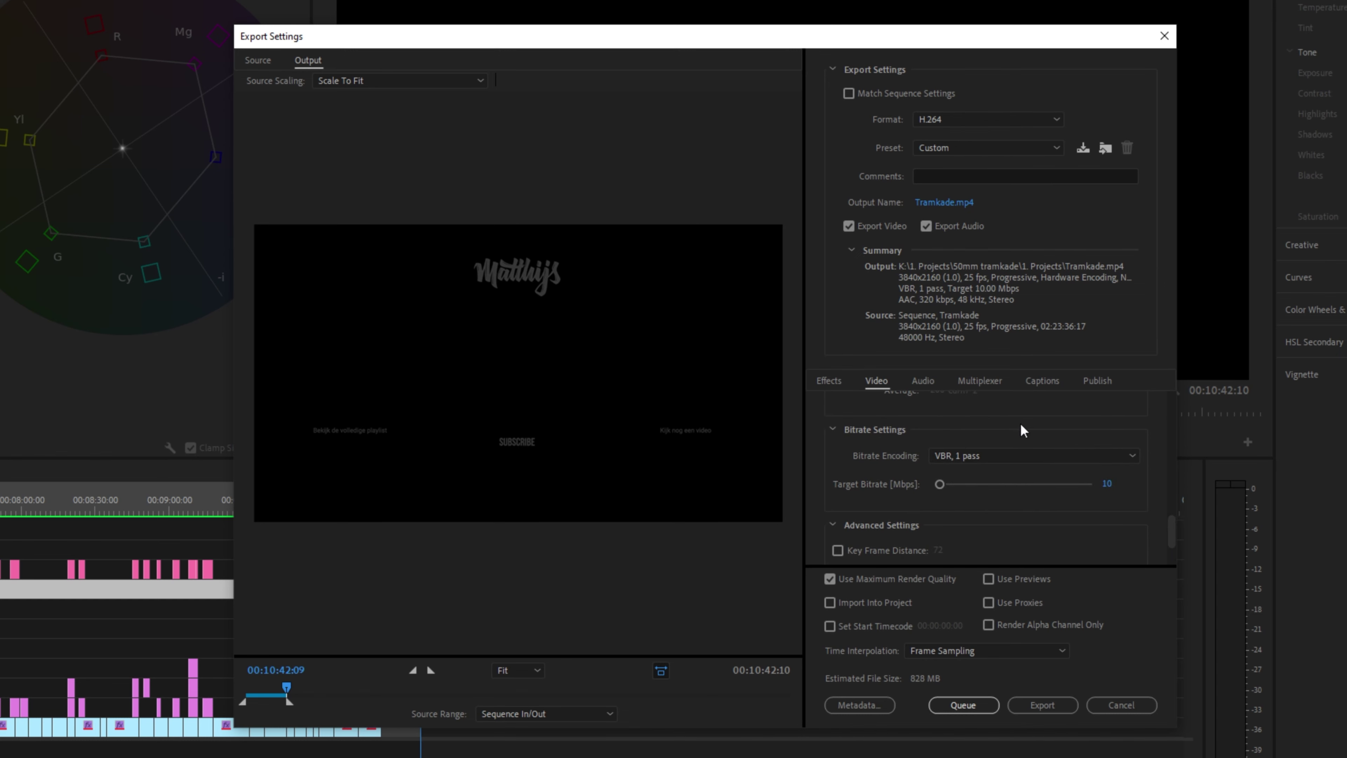
Set bitrate encoding to CBR with a 50 Mbps target bitrate
{"action": "left_click", "coordinate": [947, 454]}
{"action": "left_click", "coordinate": [982, 466]}
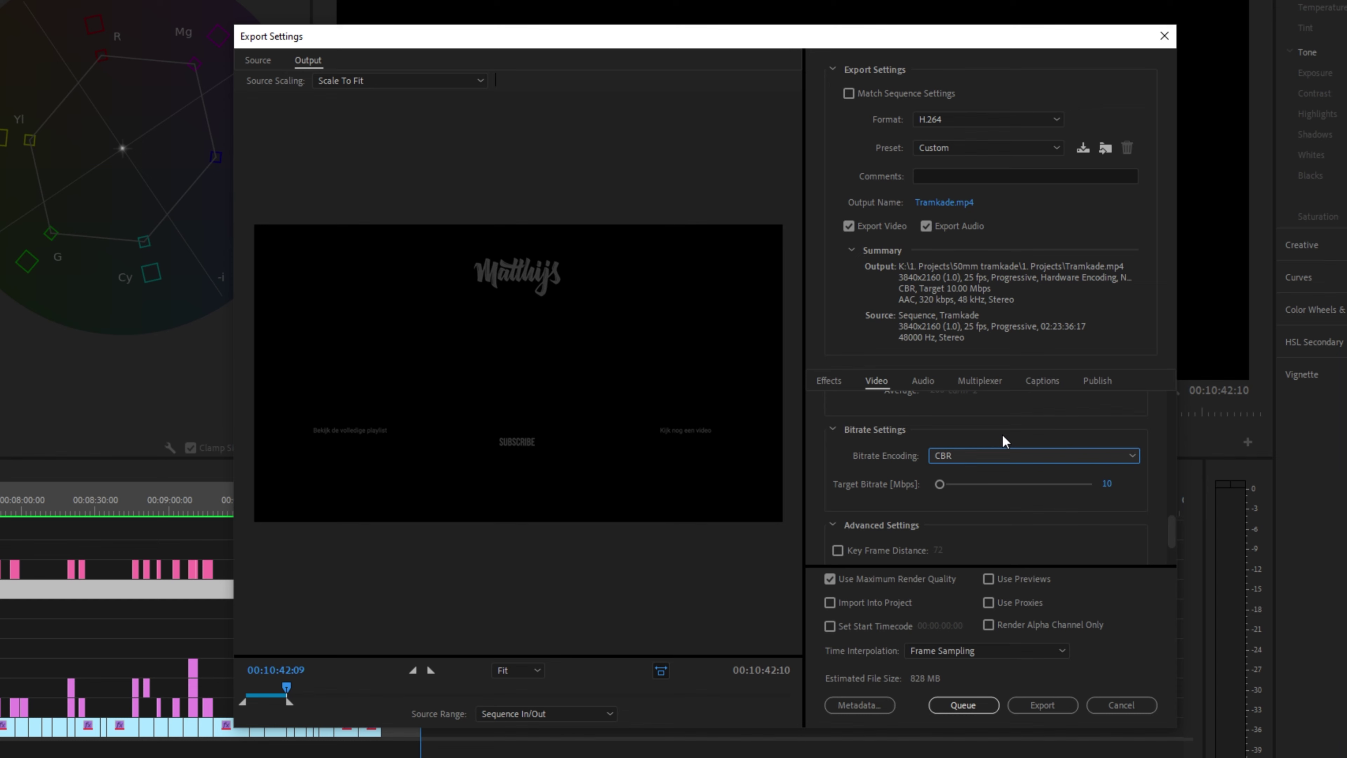
{"action": "left_click", "coordinate": [985, 454]}
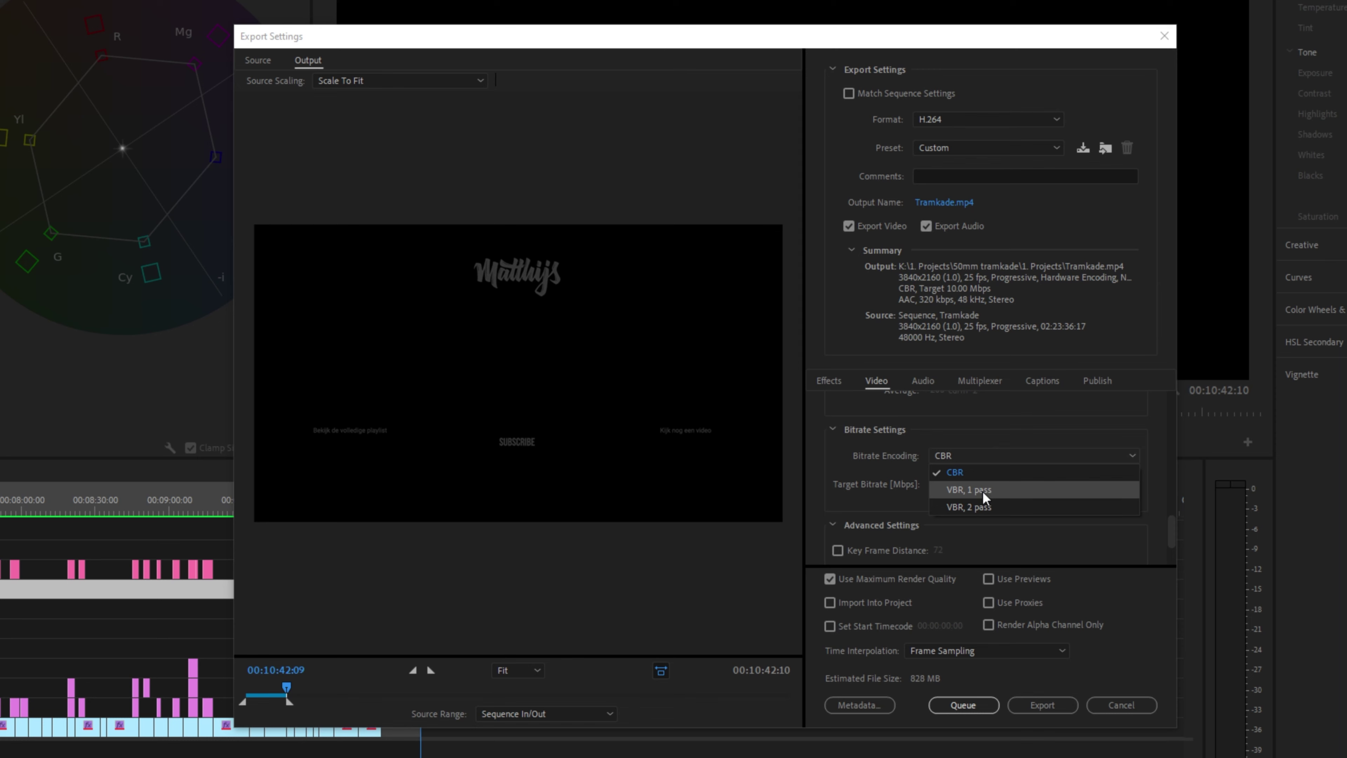
{"action": "left_click", "coordinate": [986, 478]}
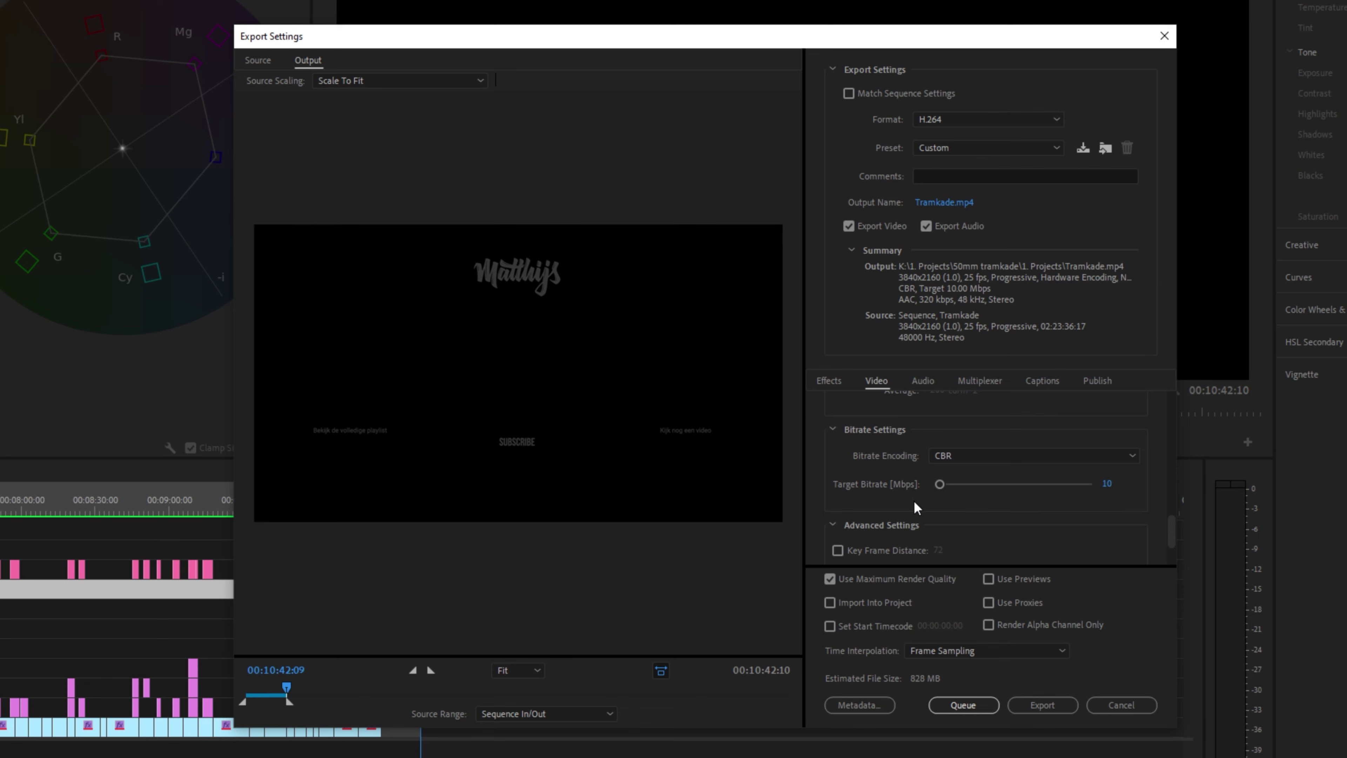
{"action": "left_click", "coordinate": [1106, 484]}
{"action": "type", "text": "50"}
{"action": "left_click_drag", "start_coordinate": [1173, 529], "coordinate": [1171, 560]}
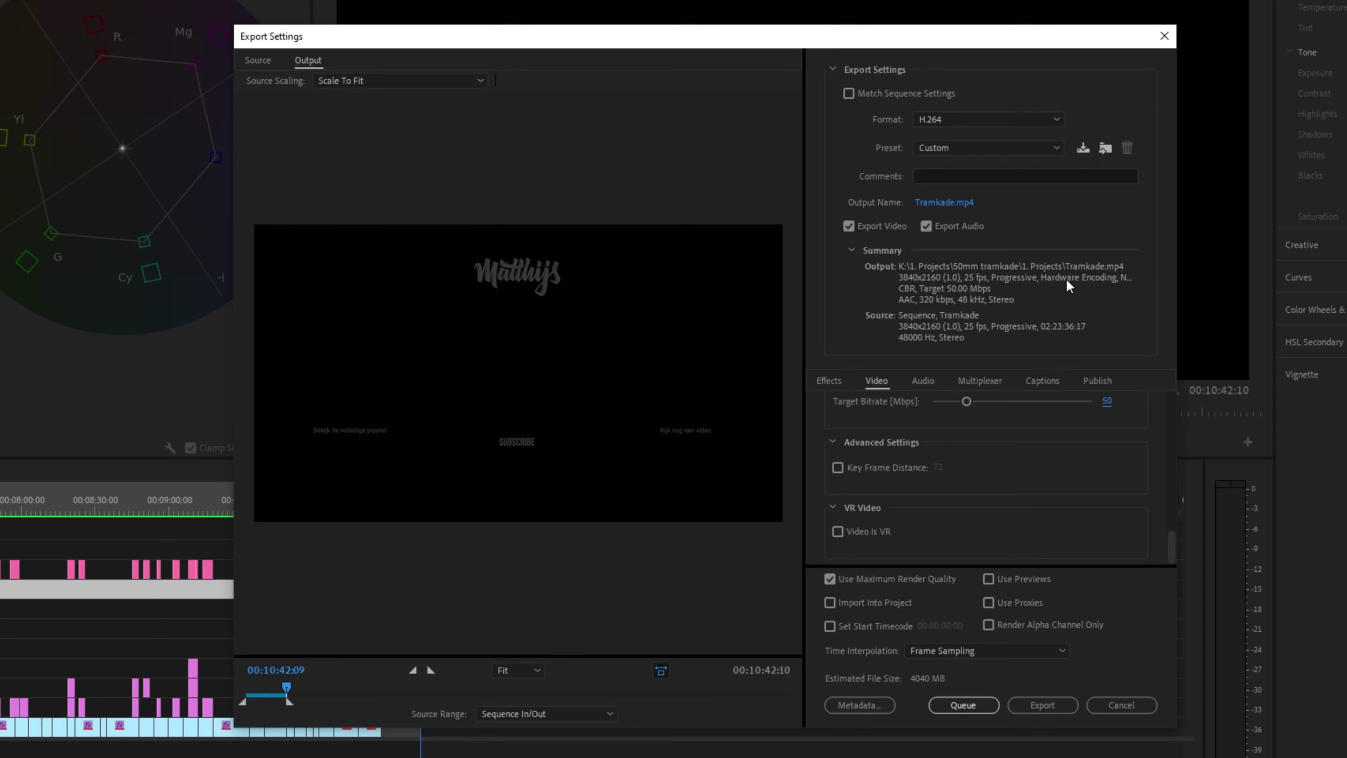
Save the settings as preset 'Best settings' and confirm it is selected
{"action": "left_click", "coordinate": [1082, 148]}
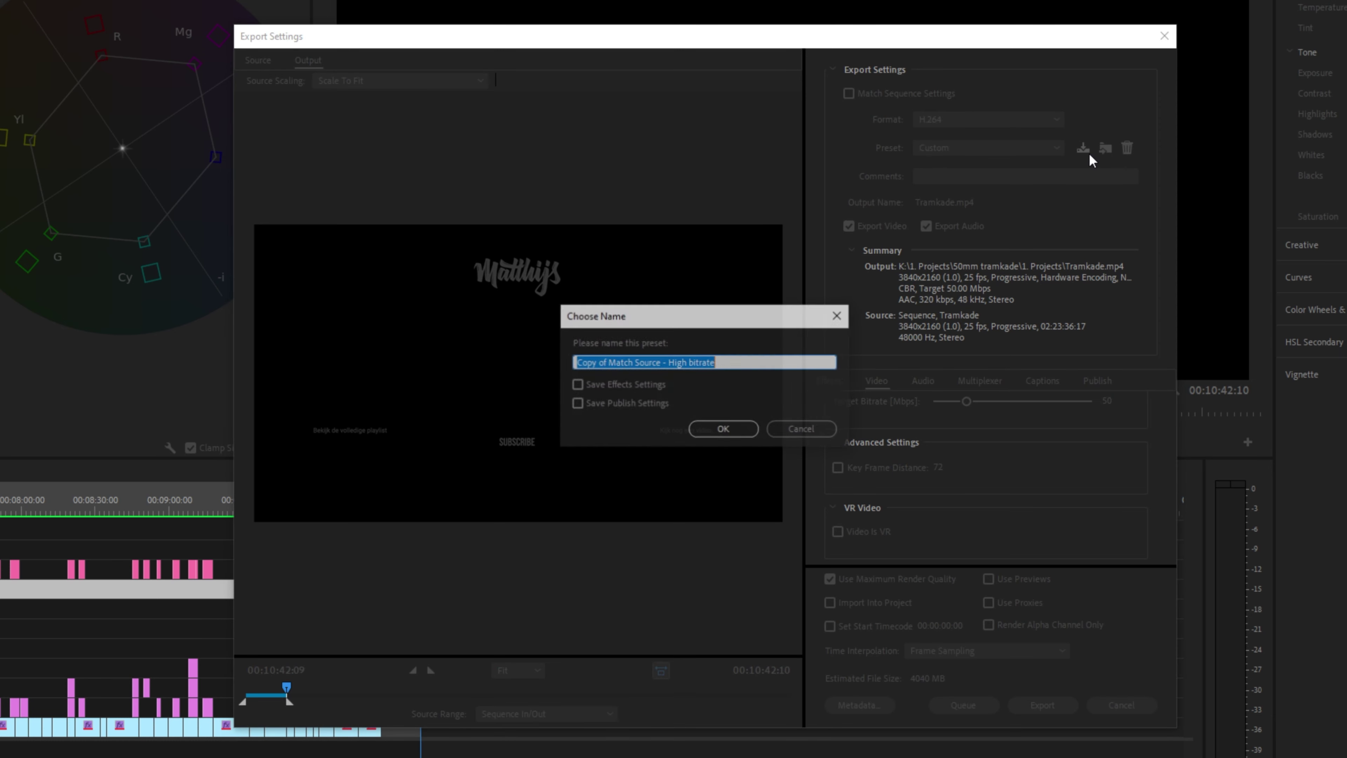
{"action": "type", "text": "Best settings"}
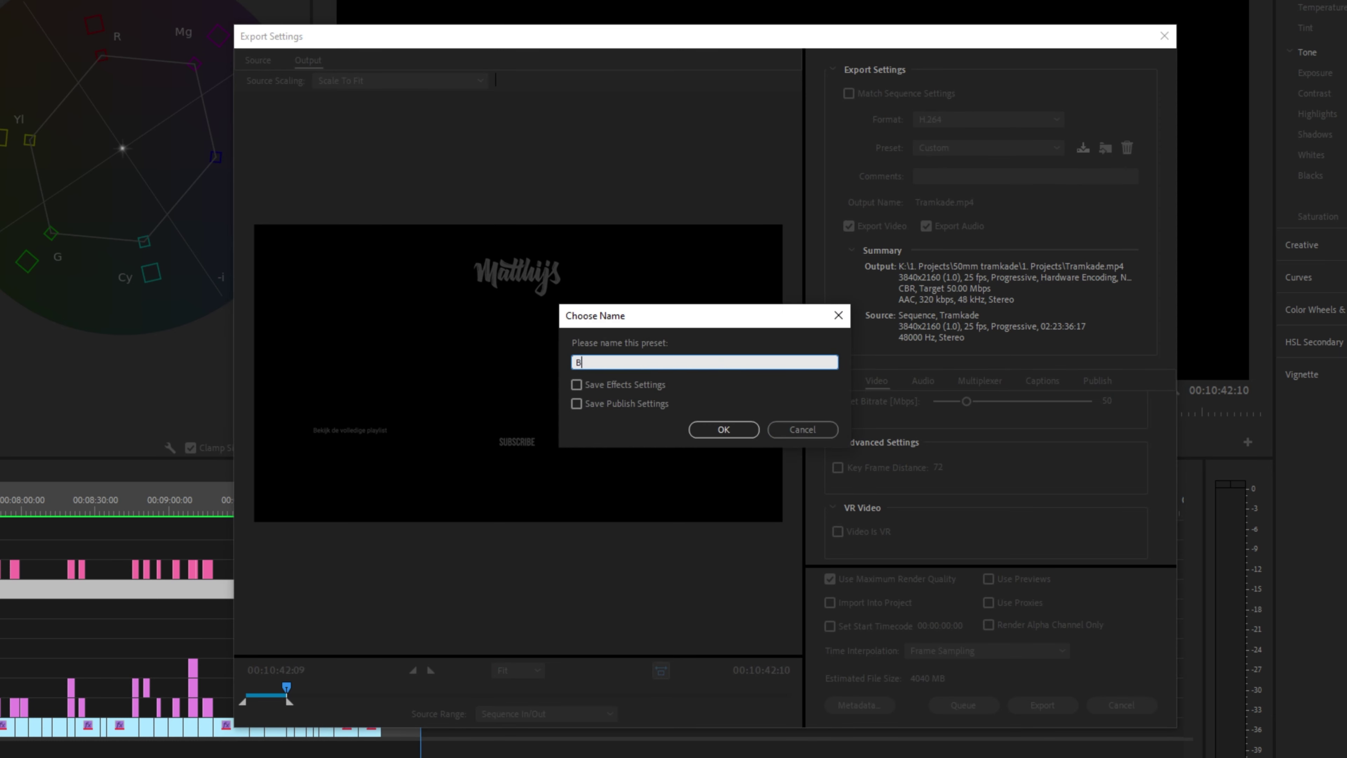
{"action": "left_click", "coordinate": [722, 429]}
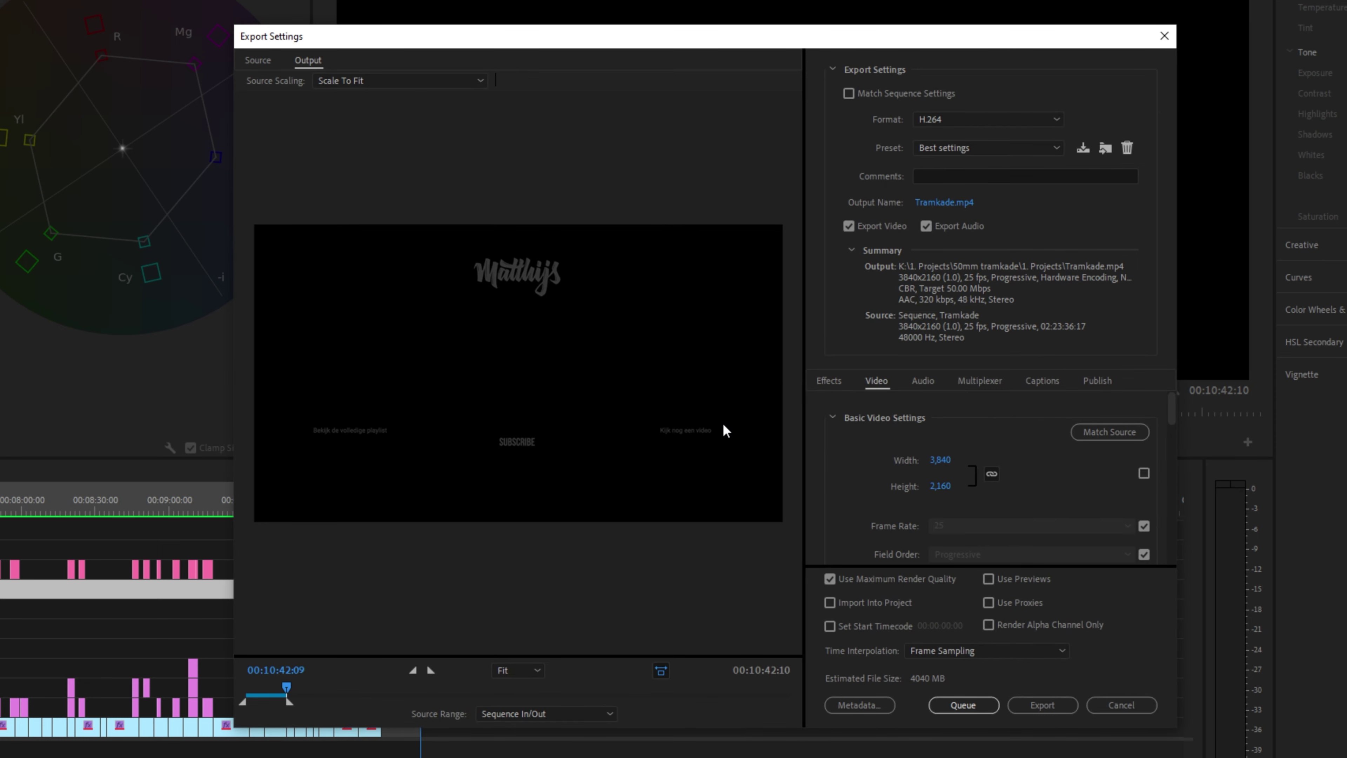
{"action": "left_click", "coordinate": [961, 149]}
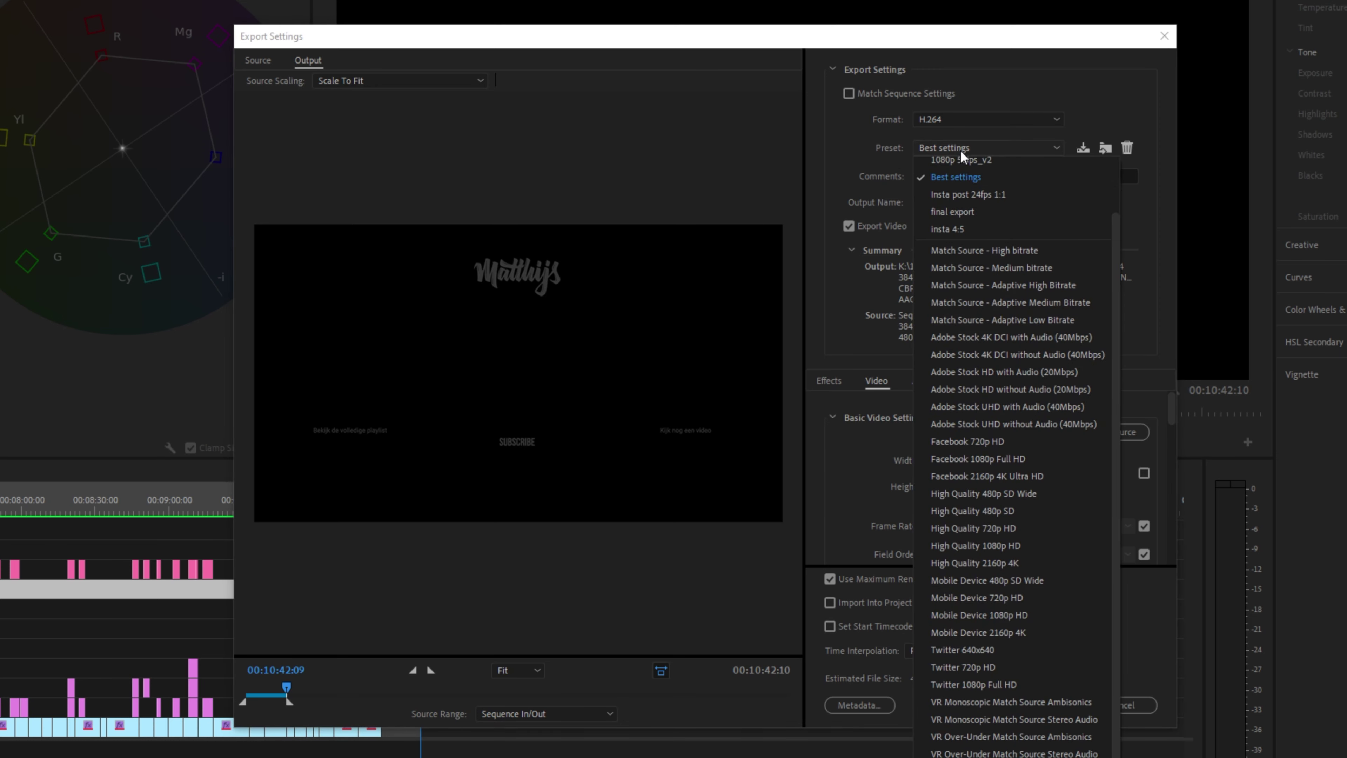
{"action": "left_click", "coordinate": [968, 175]}
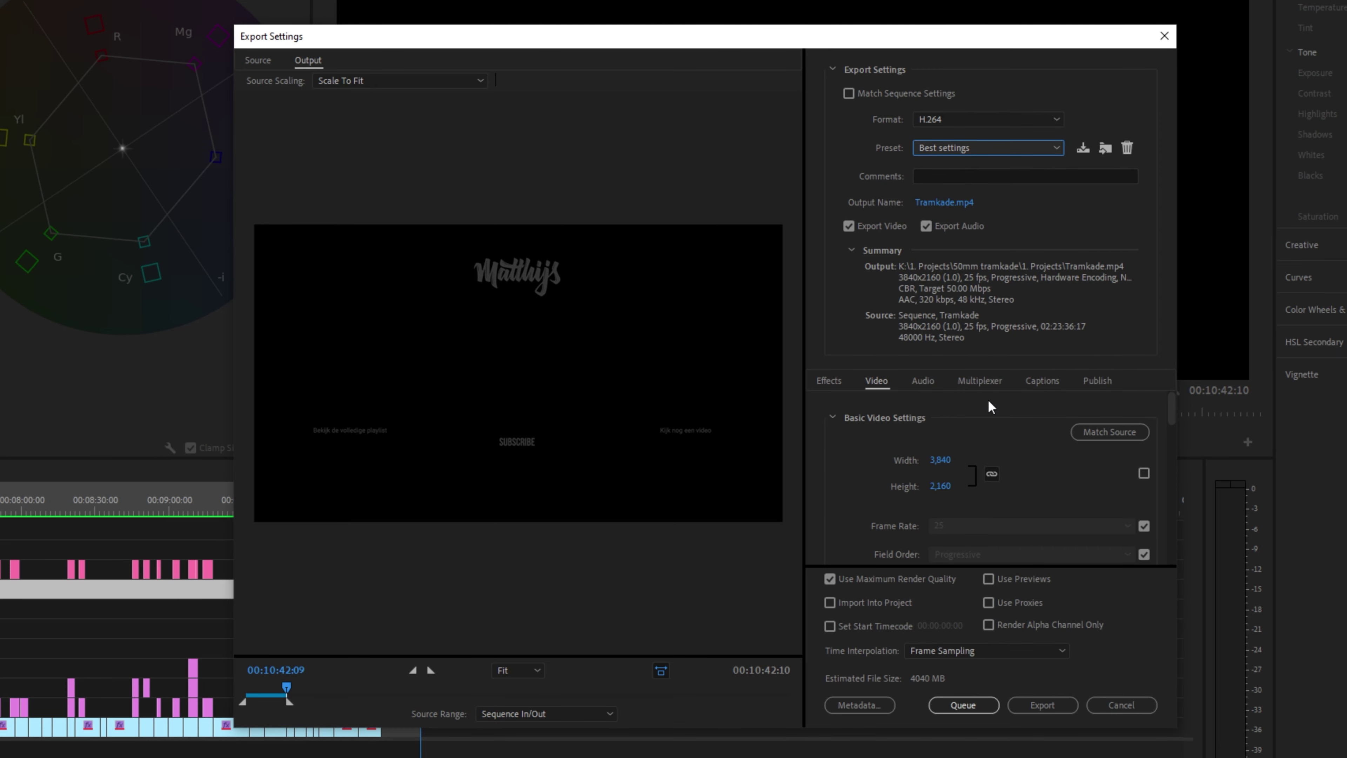
Export Tramkade.mp4 as 4K H.264 with the Best settings preset
{"action": "left_click", "coordinate": [1067, 701]}
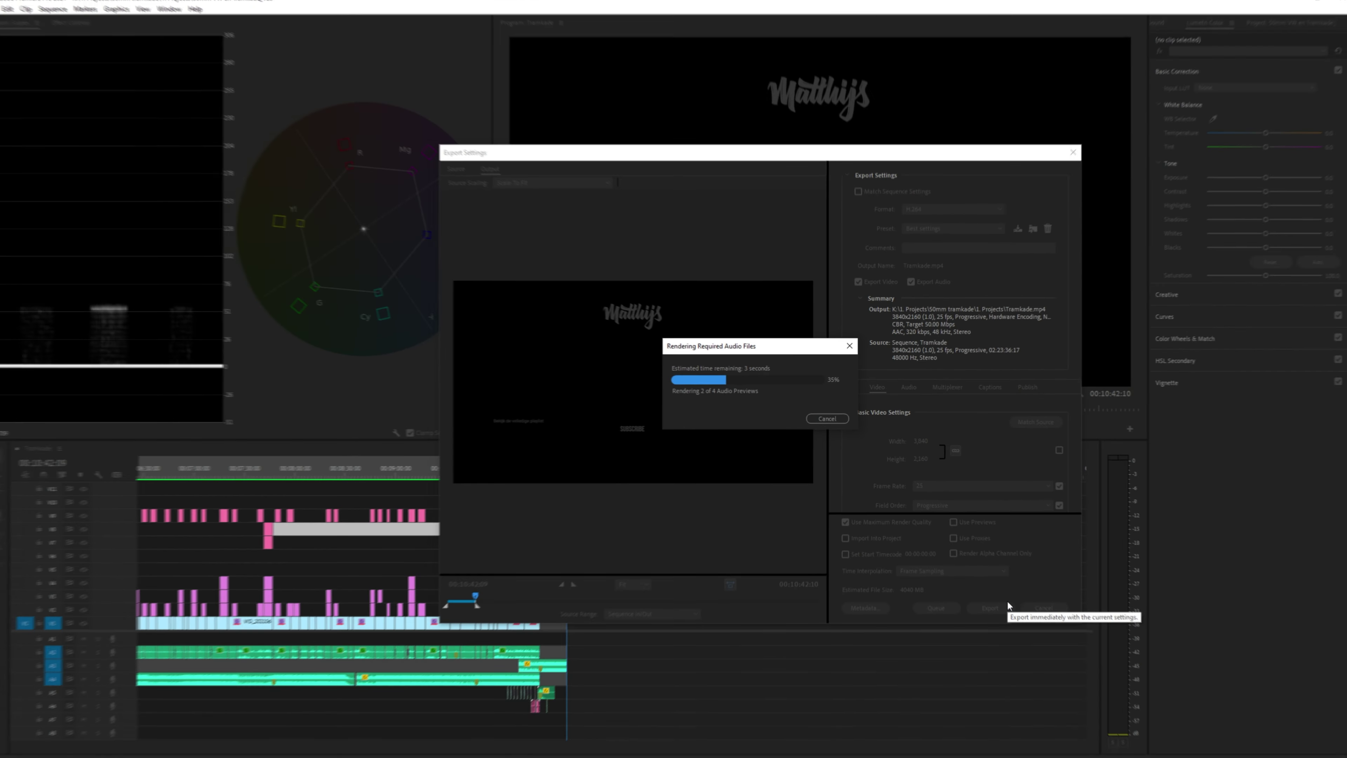